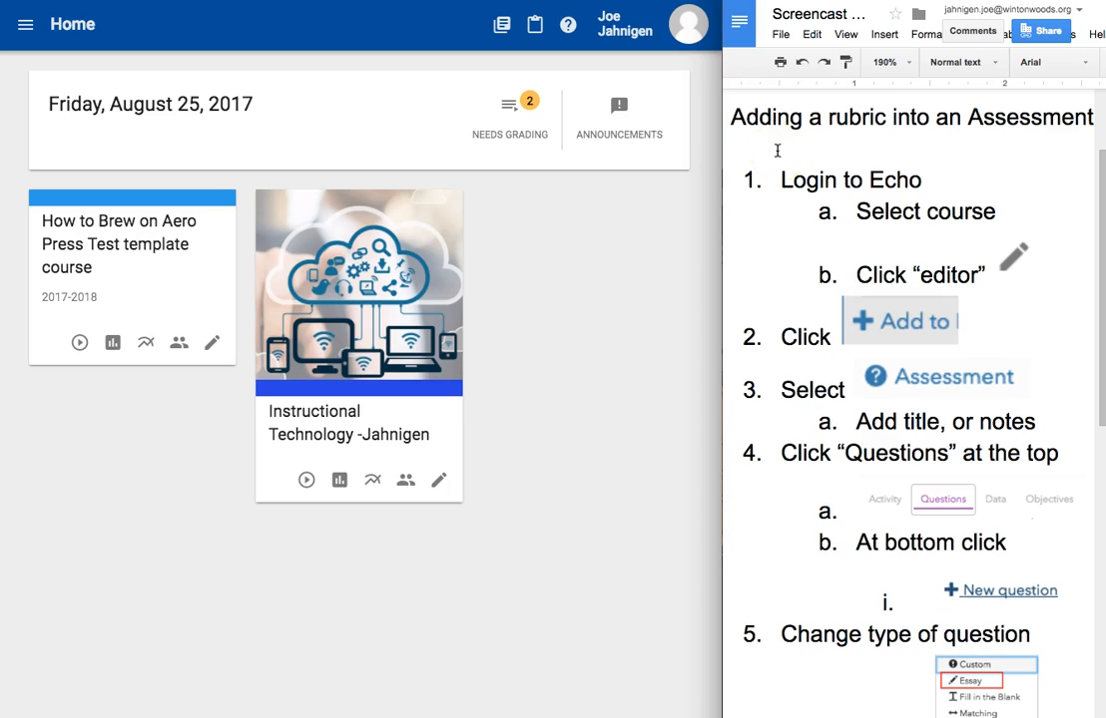
# Step: Read through the instructions document on adding a rubric into an assessment, highlighting the login steps
pyautogui.click(778, 151)
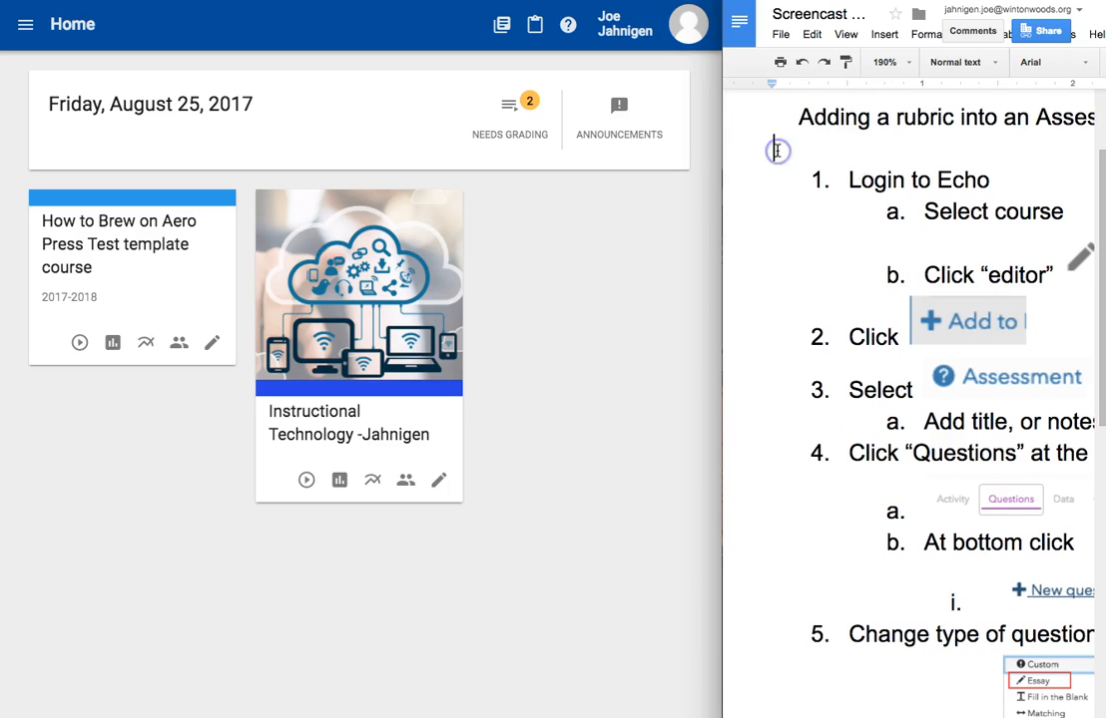
pyautogui.hscroll(3, 778, 150)
pyautogui.click(774, 154)
pyautogui.hscroll(2, 774, 155)
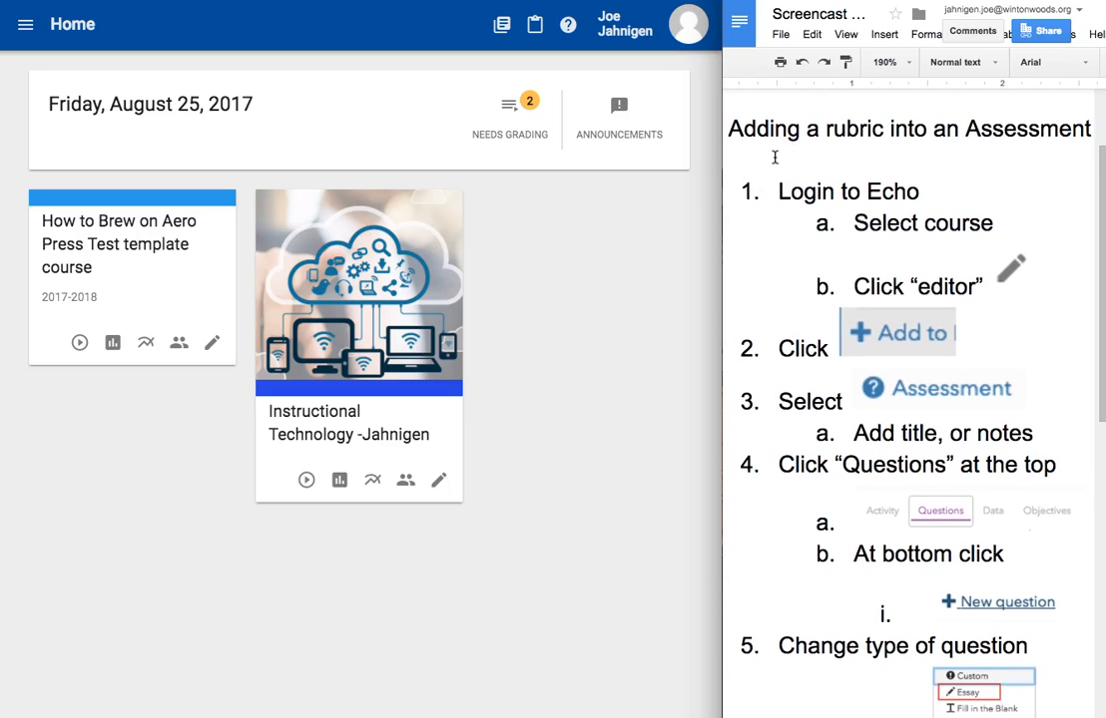
pyautogui.scroll(-1, 775, 156)
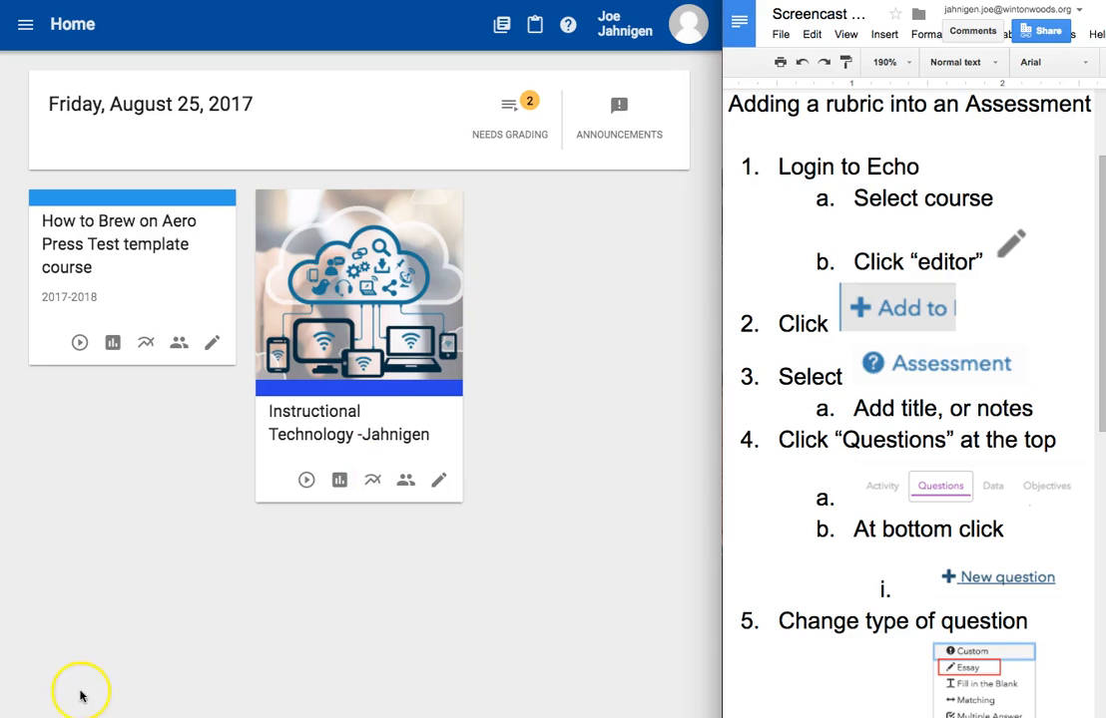
pyautogui.scroll(1, 783, 197)
pyautogui.moveTo(776, 177); pyautogui.dragTo(913, 276)
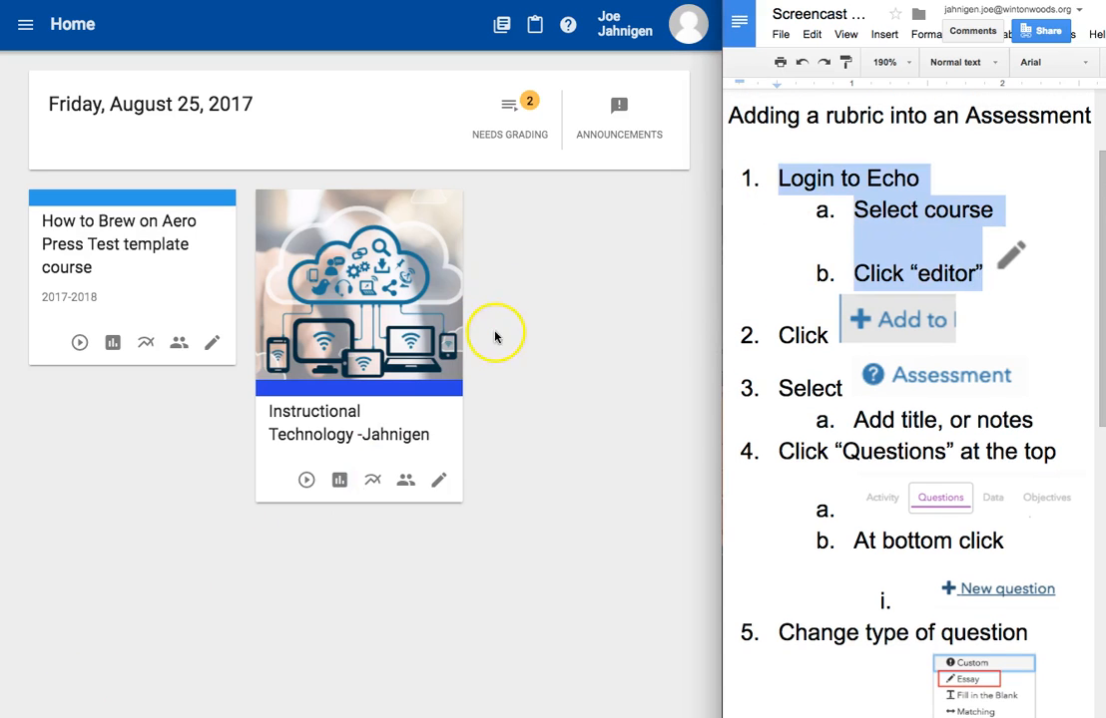
# Step: Open the editor for the How to Brew on Aero Press Test template course
pyautogui.click(178, 433)
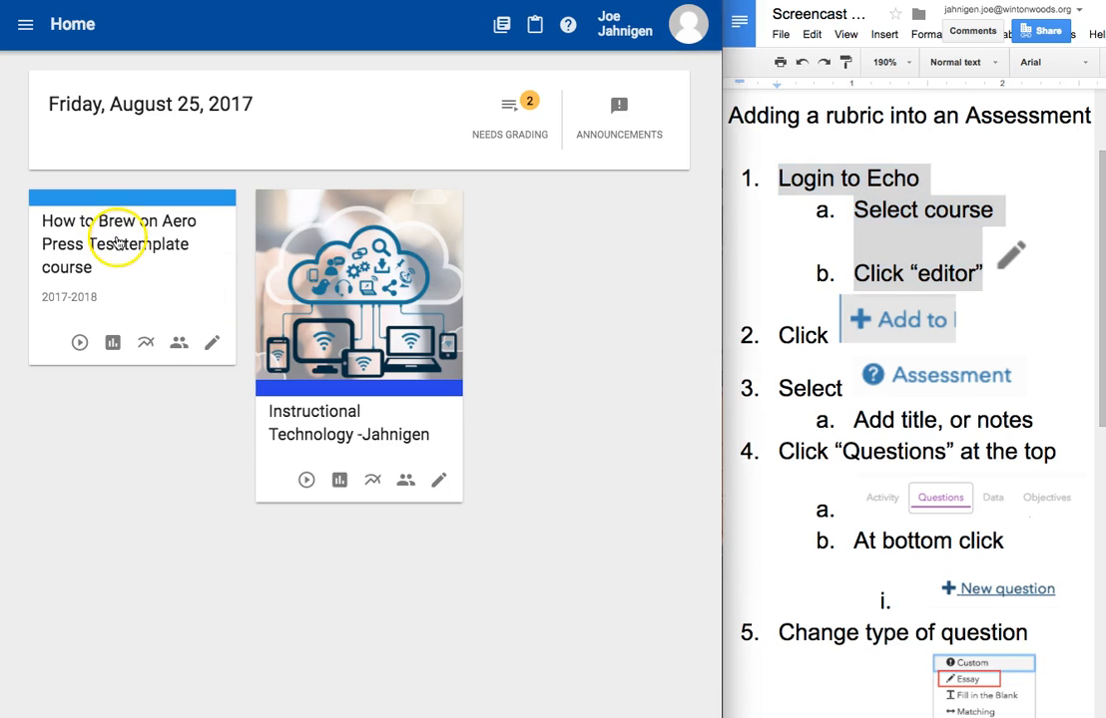
pyautogui.click(211, 346)
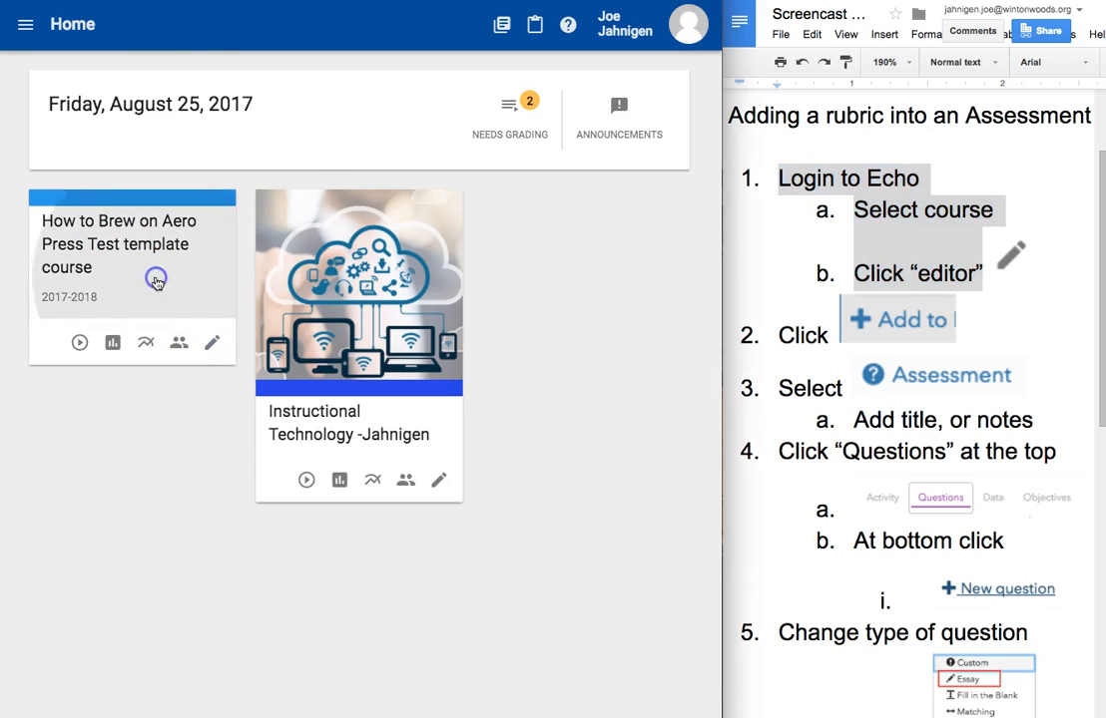
pyautogui.click(25, 30)
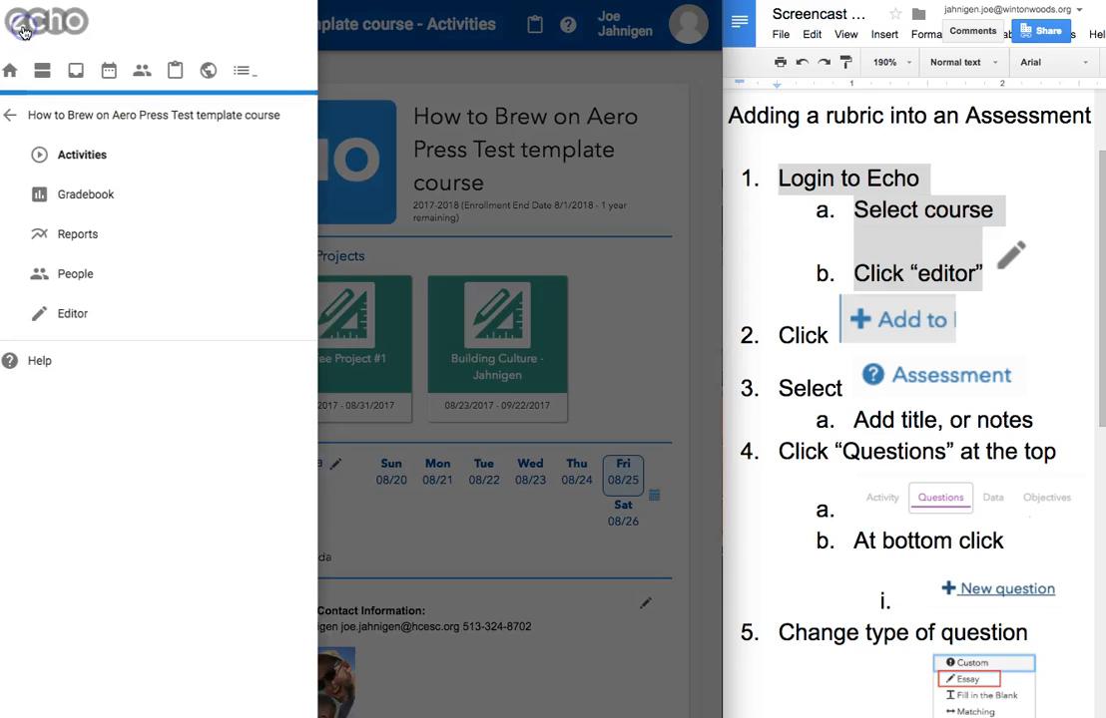
pyautogui.click(75, 315)
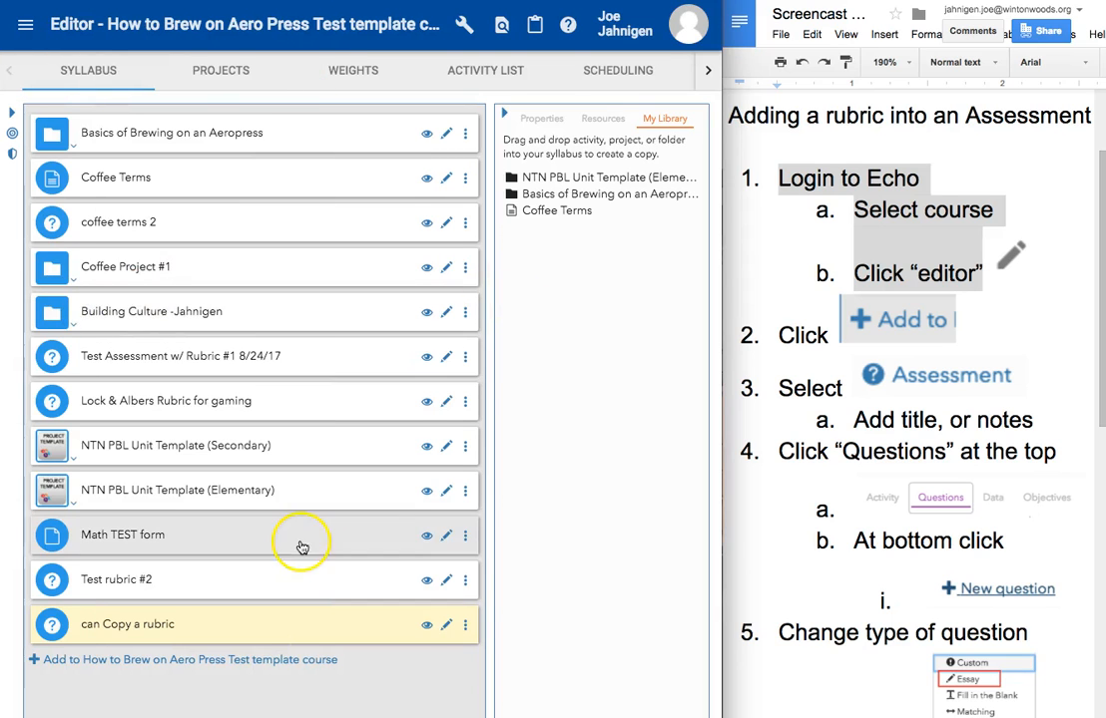
# Step: Scroll through the course syllabus and the instruction steps for adding an assessment
pyautogui.scroll(-1, 301, 546)
pyautogui.click(879, 324)
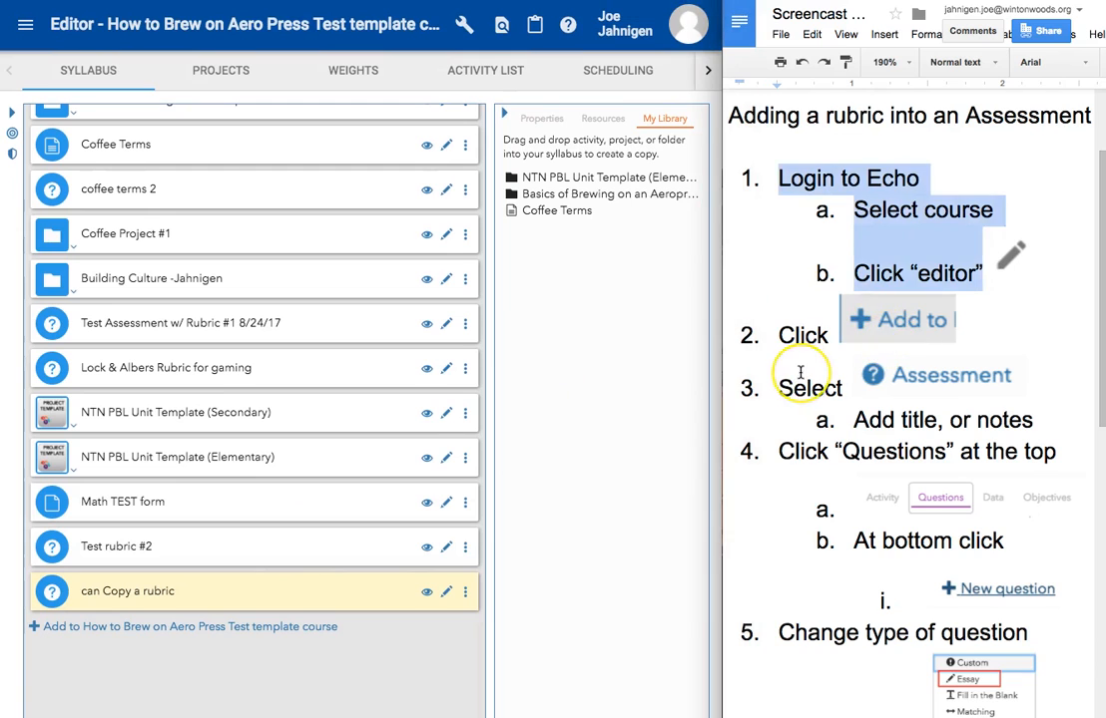
pyautogui.scroll(-3, 784, 365)
pyautogui.scroll(-1, 800, 372)
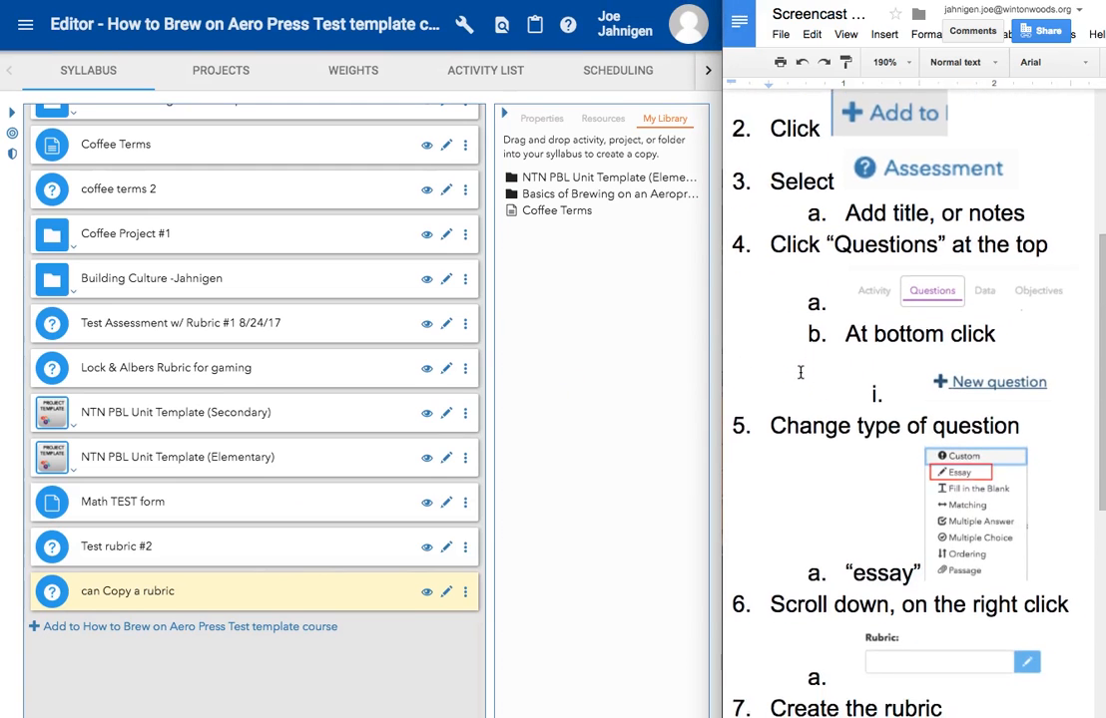
pyautogui.hscroll(-1, 799, 372)
pyautogui.click(892, 139)
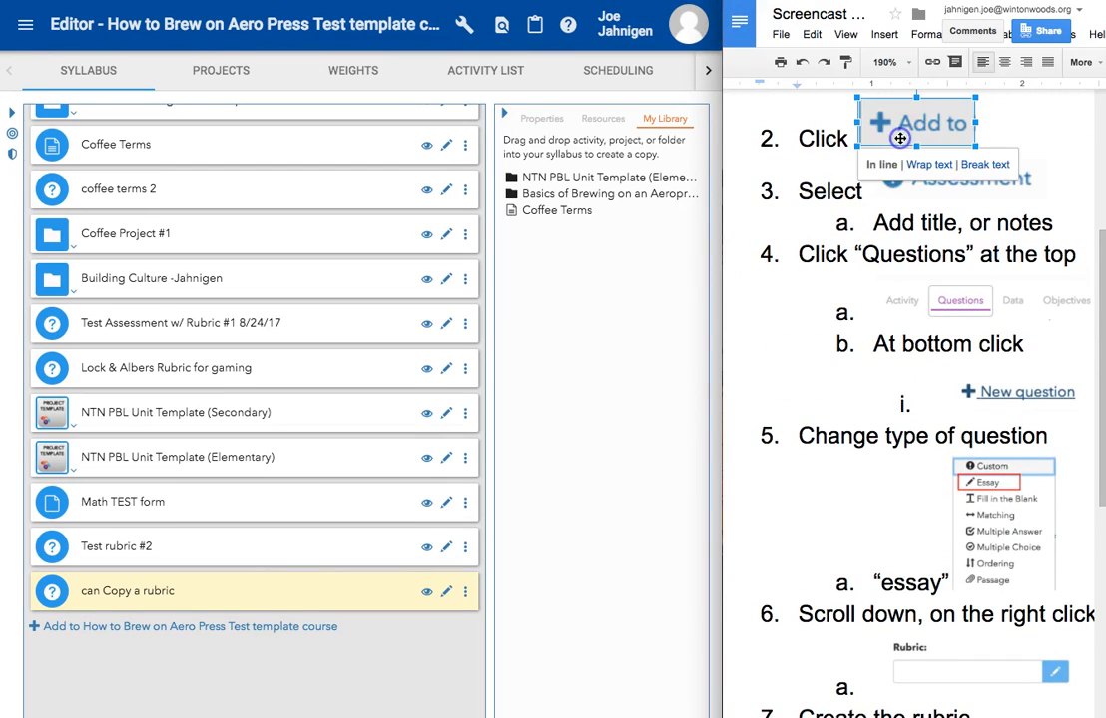
pyautogui.click(908, 178)
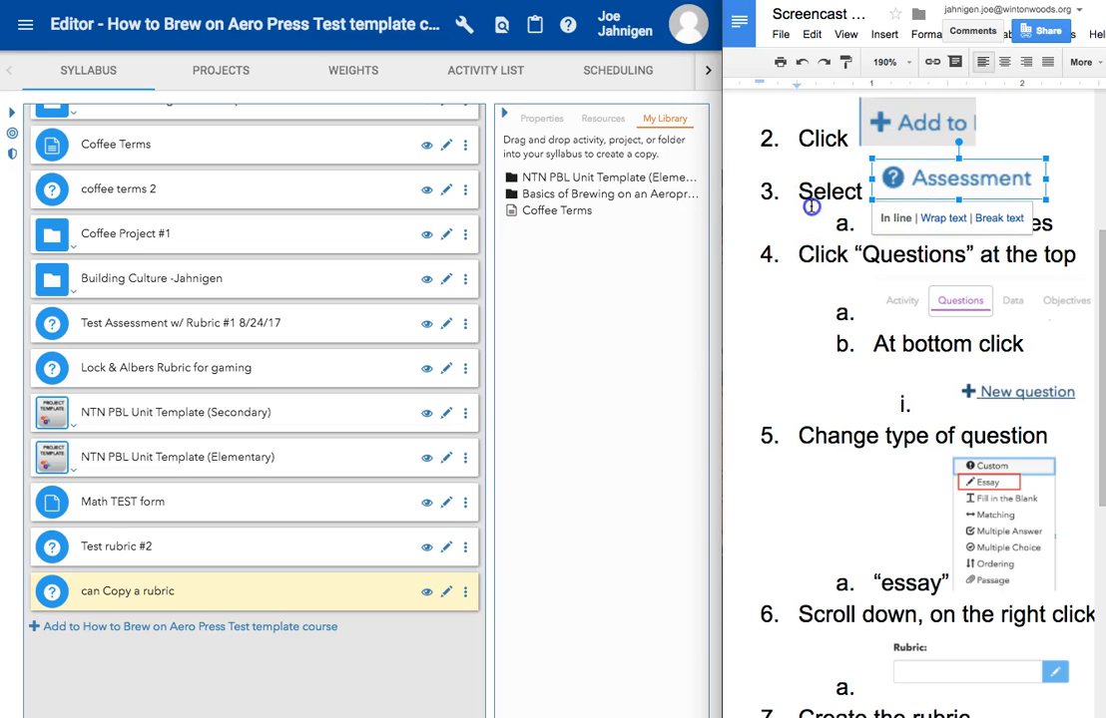
pyautogui.click(731, 205)
# Step: Add a new Assessment activity to the course and look over its title, content and notes fields
pyautogui.click(74, 626)
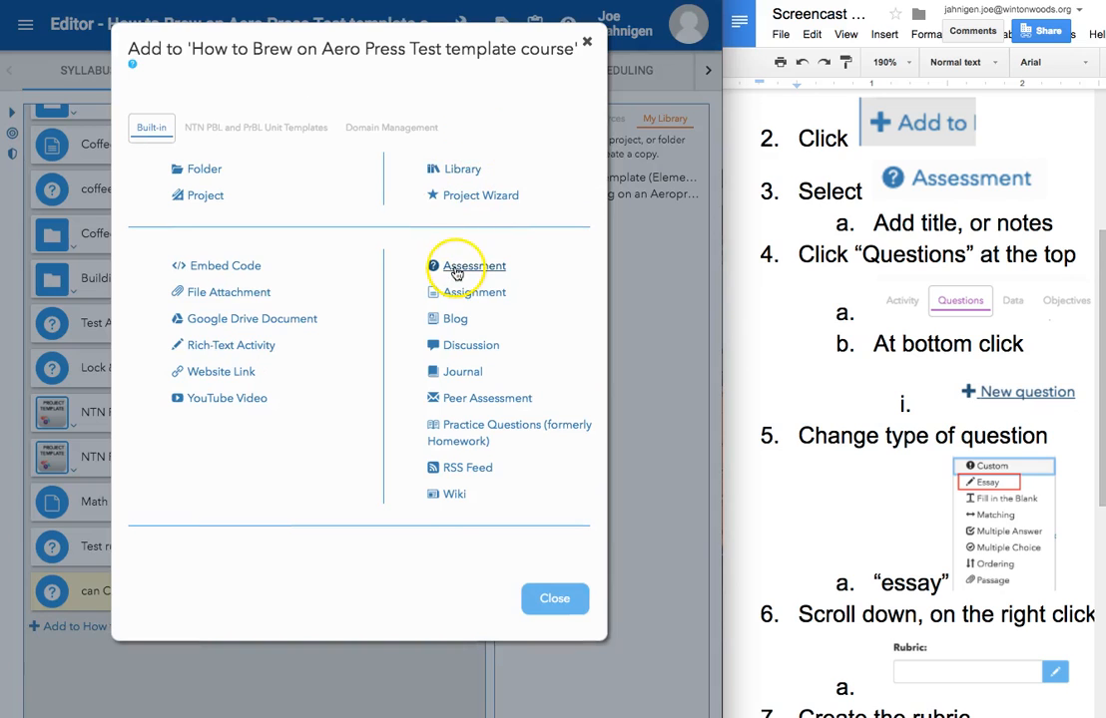
pyautogui.click(456, 267)
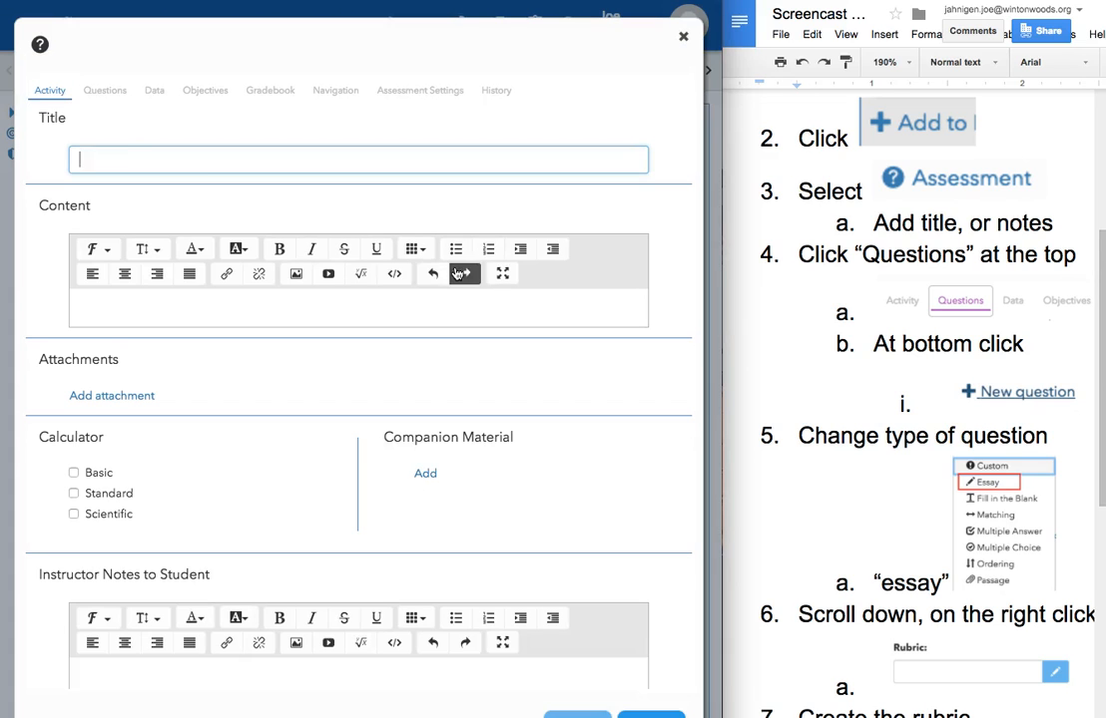
pyautogui.click(170, 158)
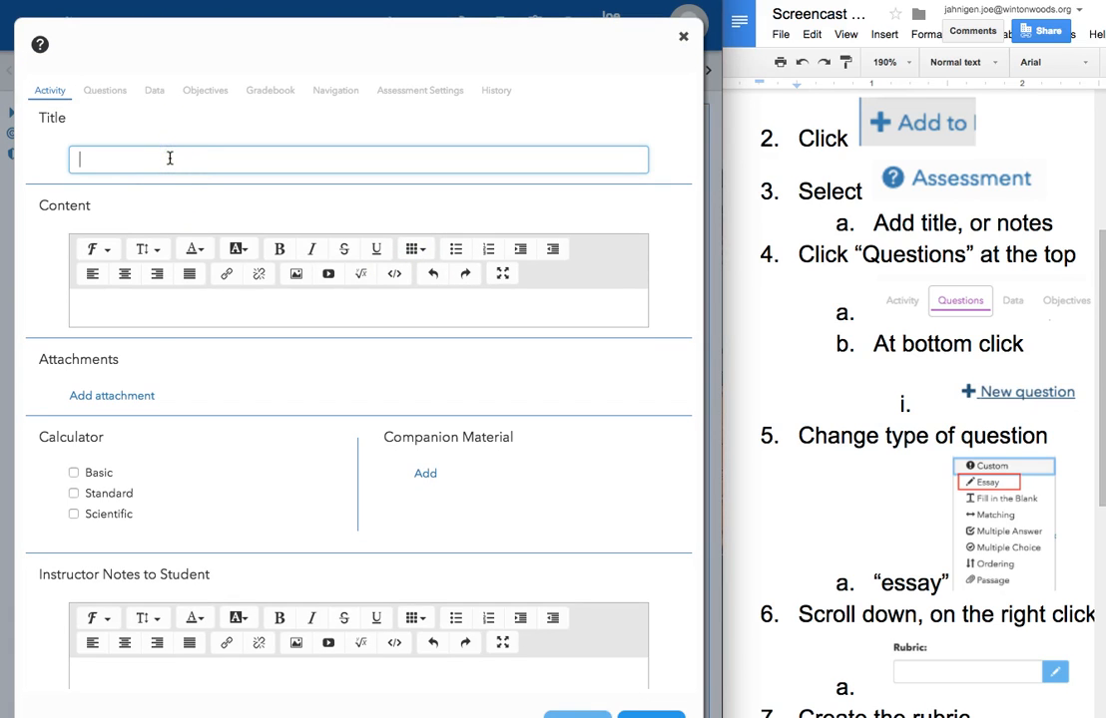
pyautogui.click(141, 315)
pyautogui.click(134, 666)
pyautogui.click(147, 313)
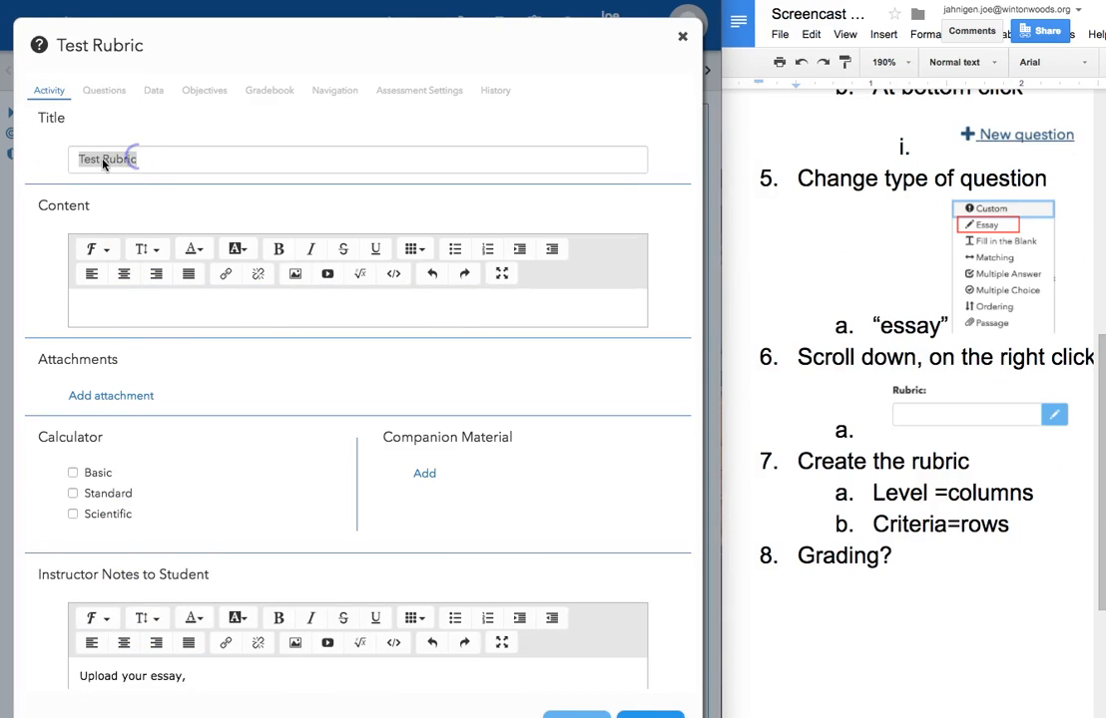
# Step: Set the assessment title to Demo Rubric
pyautogui.tripleClick(102, 164)
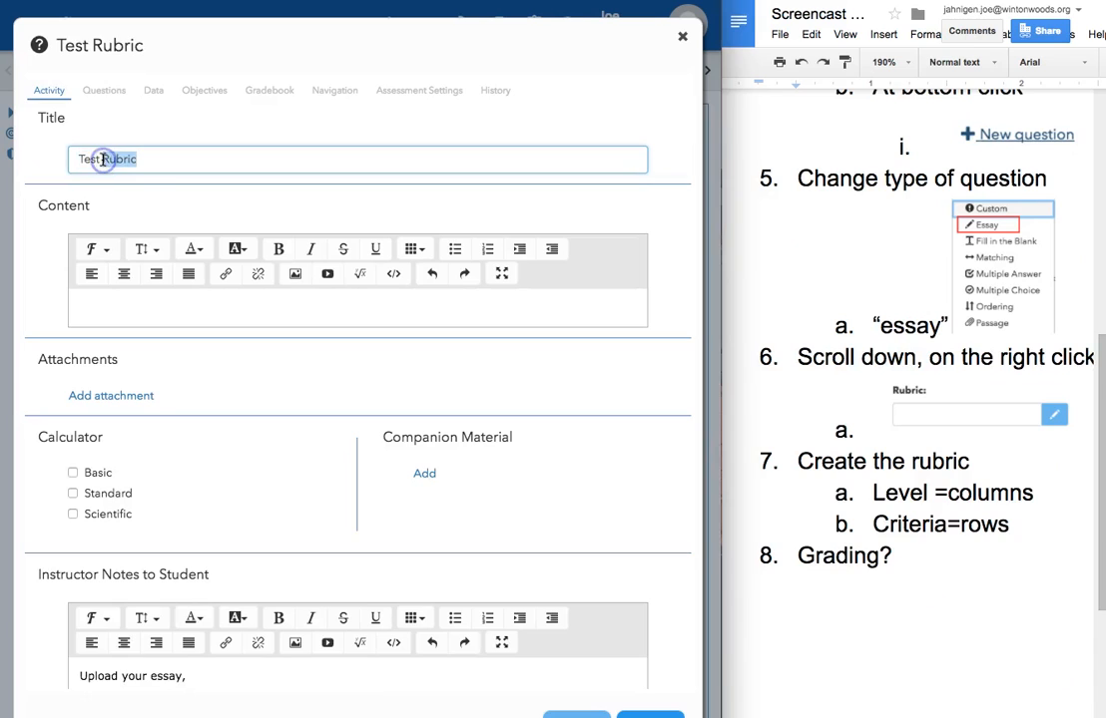
pyautogui.write('Te')
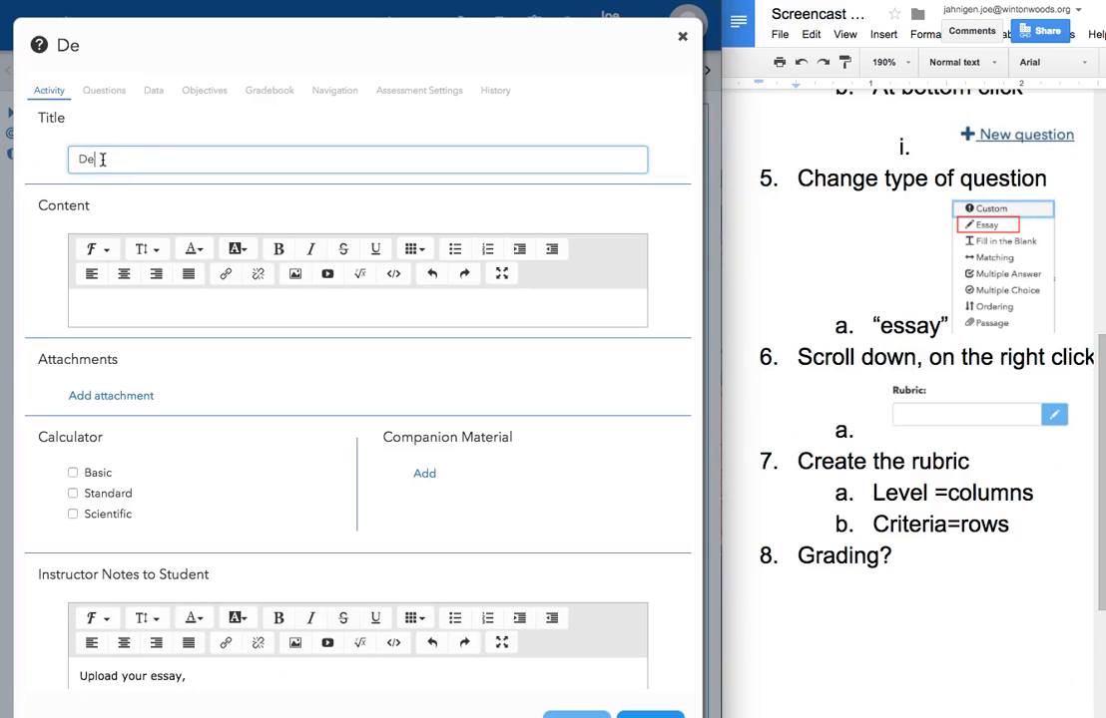
pyautogui.write('mo Rubric')
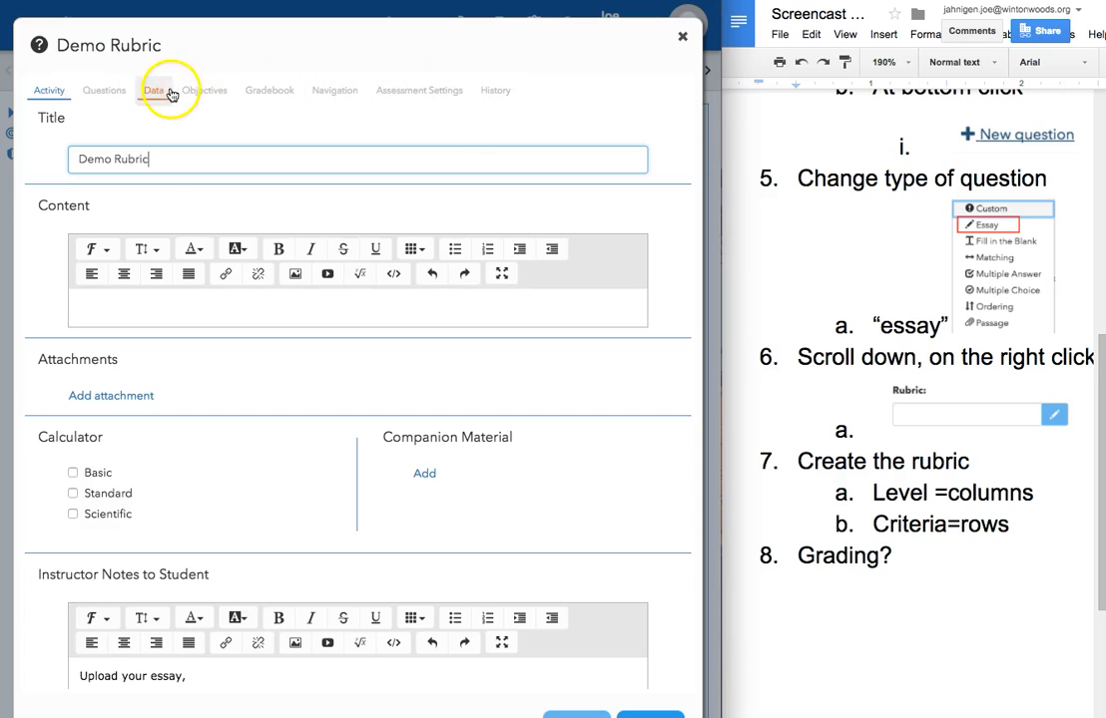
# Step: Add a new question on the assessment's Questions page and change its type to Essay
pyautogui.click(105, 91)
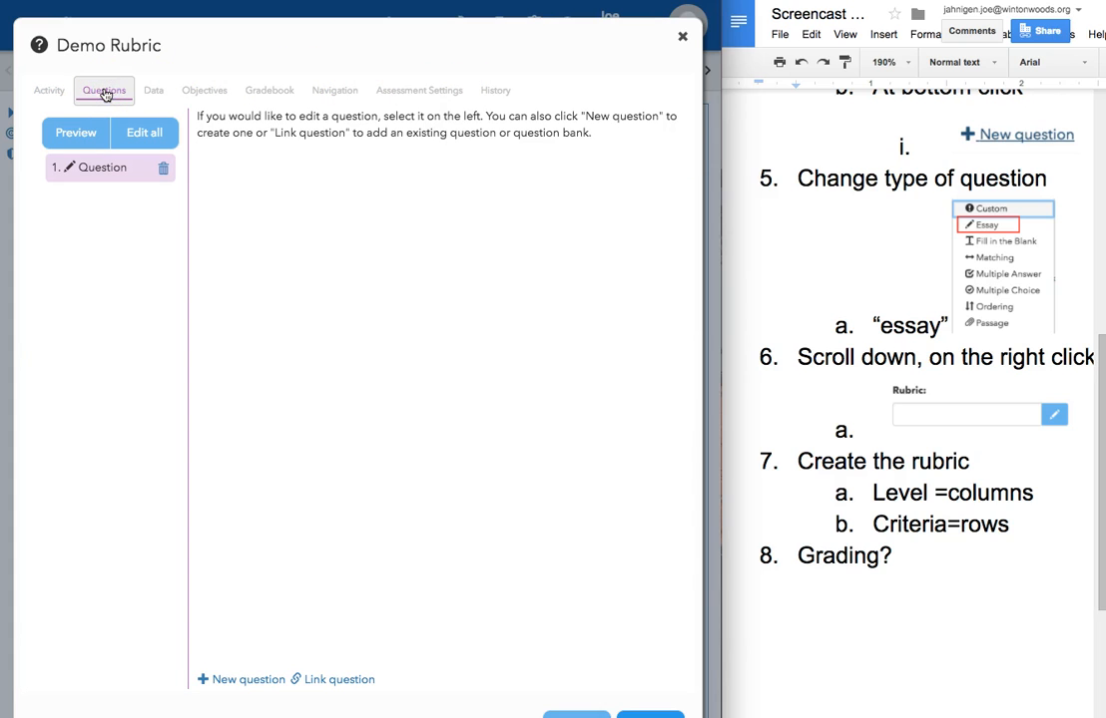
pyautogui.click(101, 168)
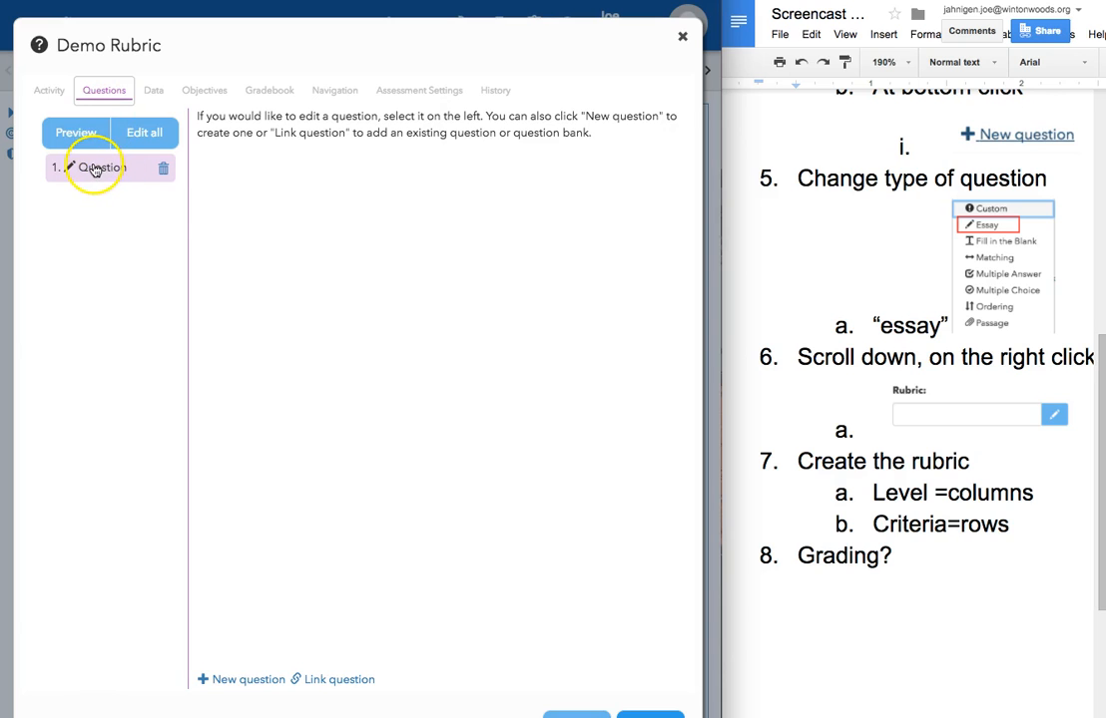
pyautogui.click(220, 682)
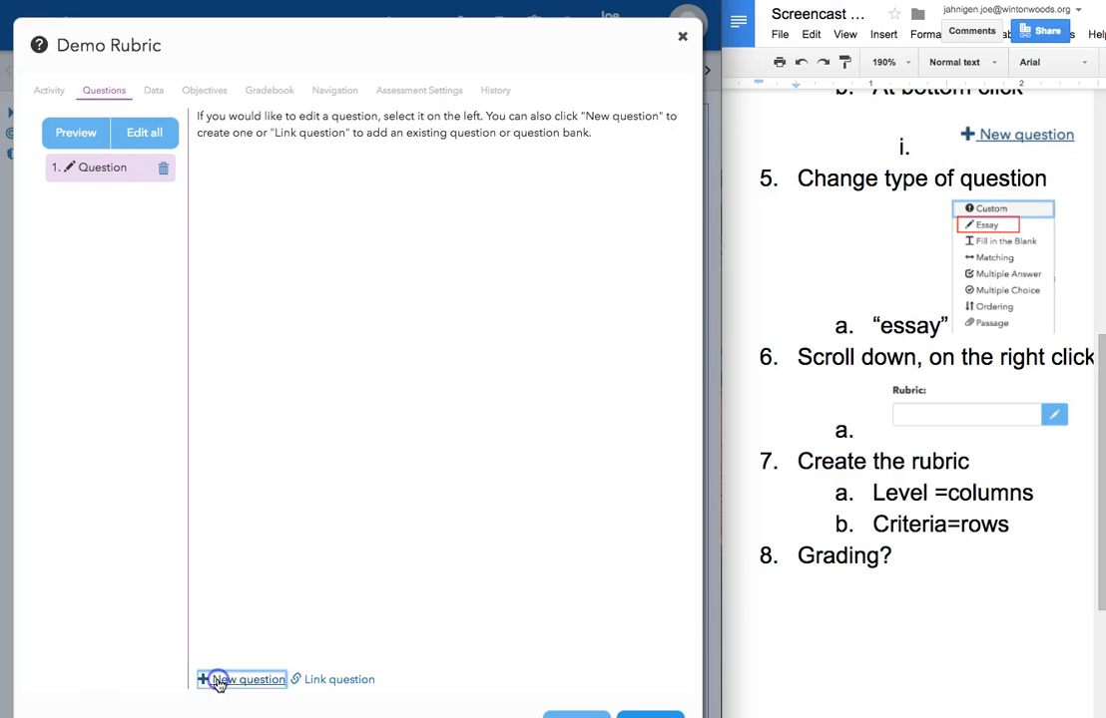
pyautogui.click(308, 123)
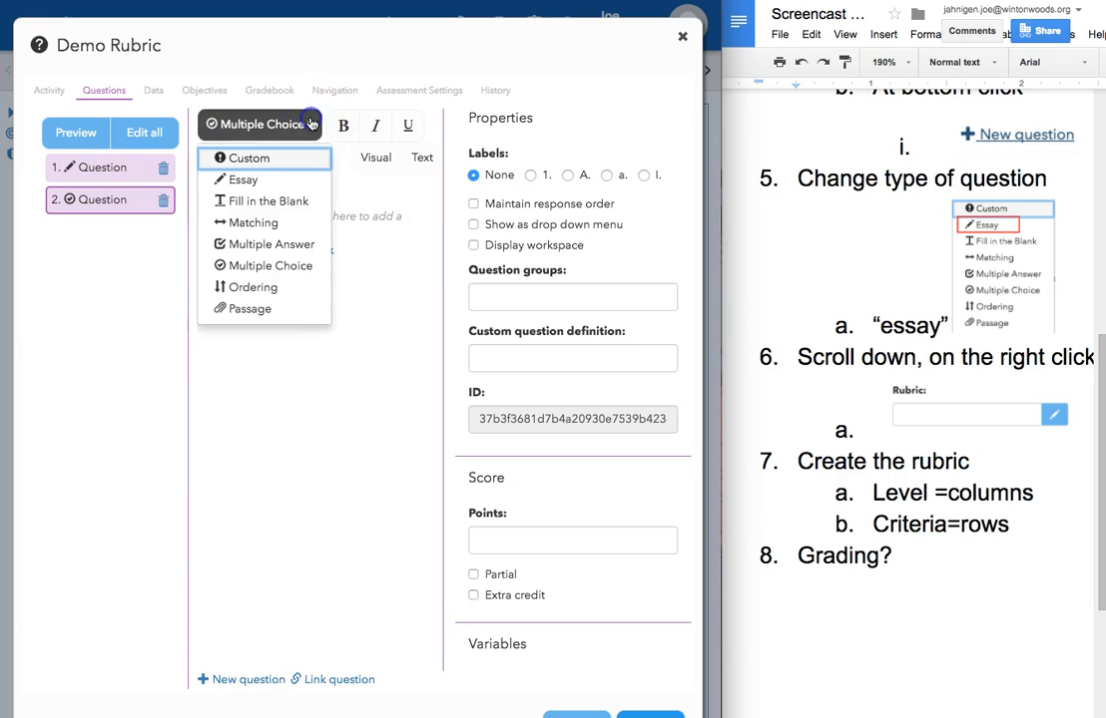
pyautogui.click(298, 180)
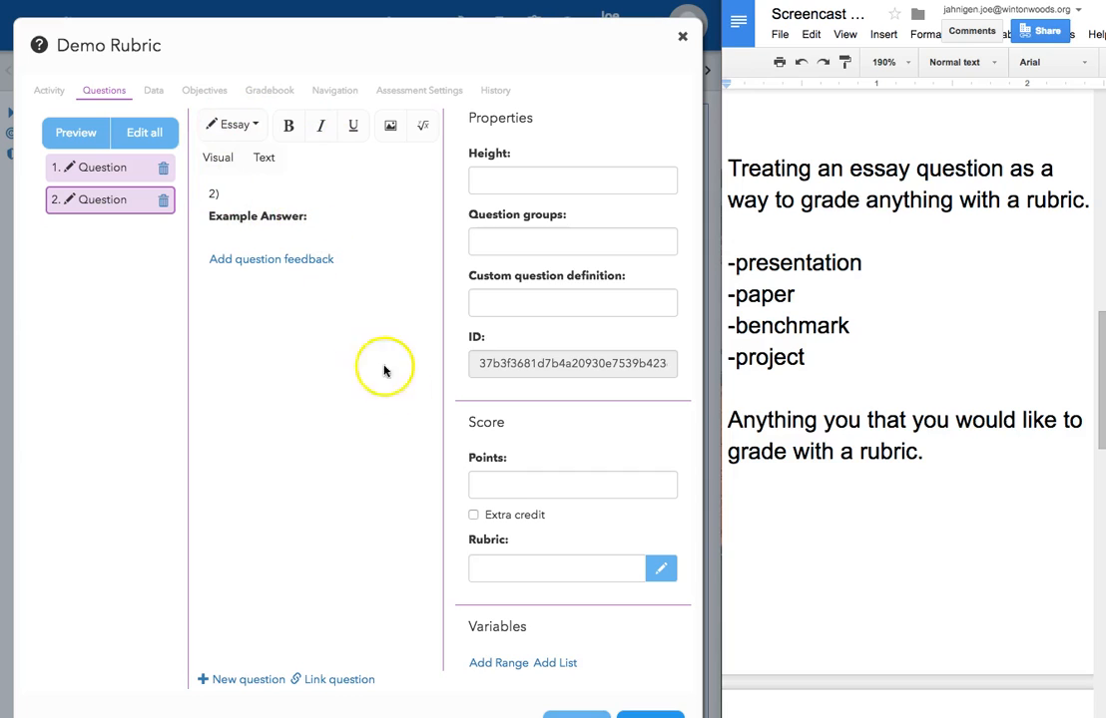
# Step: Enter the essay question text Student discussion Rubric
pyautogui.click(841, 329)
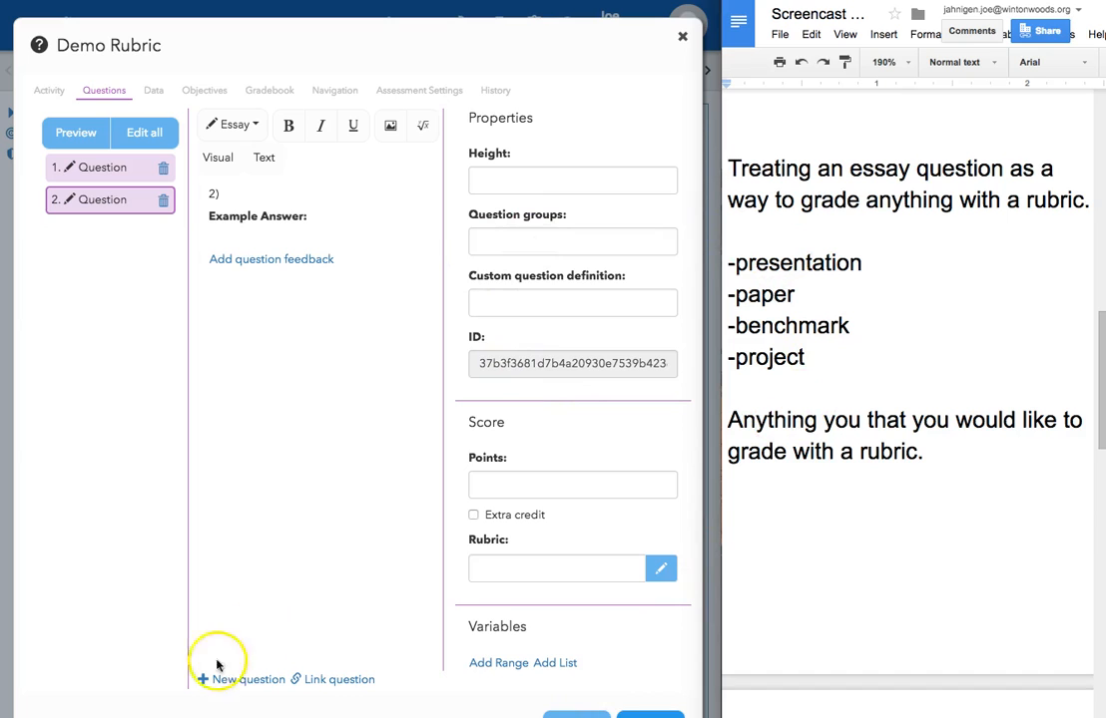
pyautogui.click(235, 124)
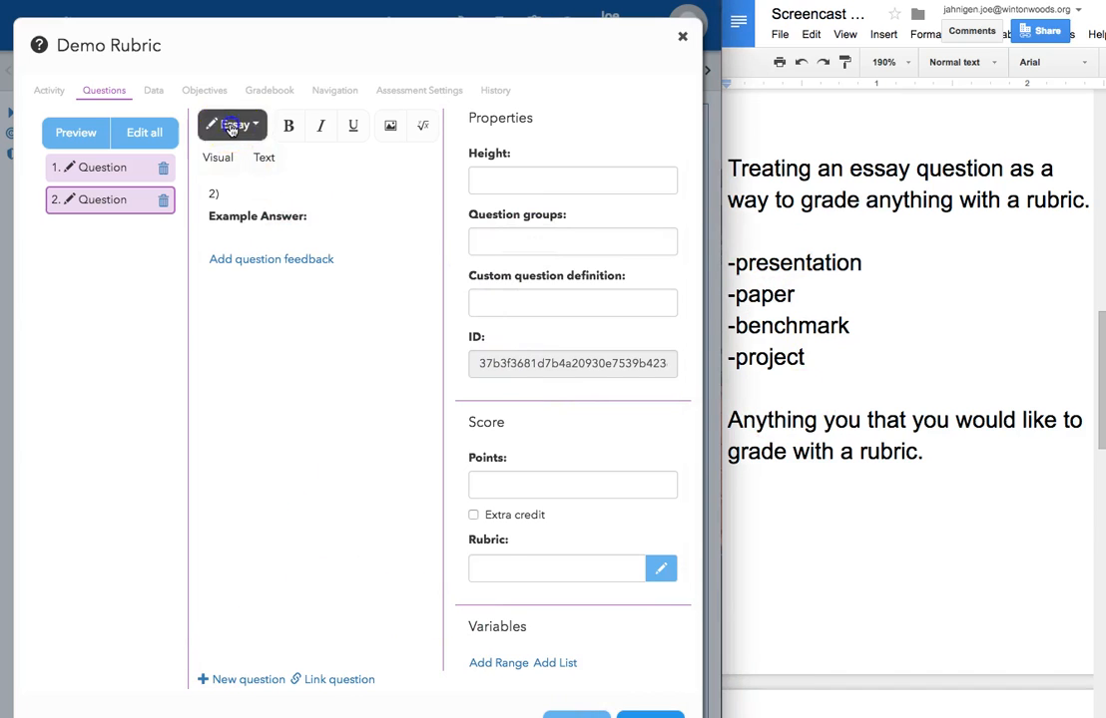
pyautogui.click(241, 183)
pyautogui.click(245, 200)
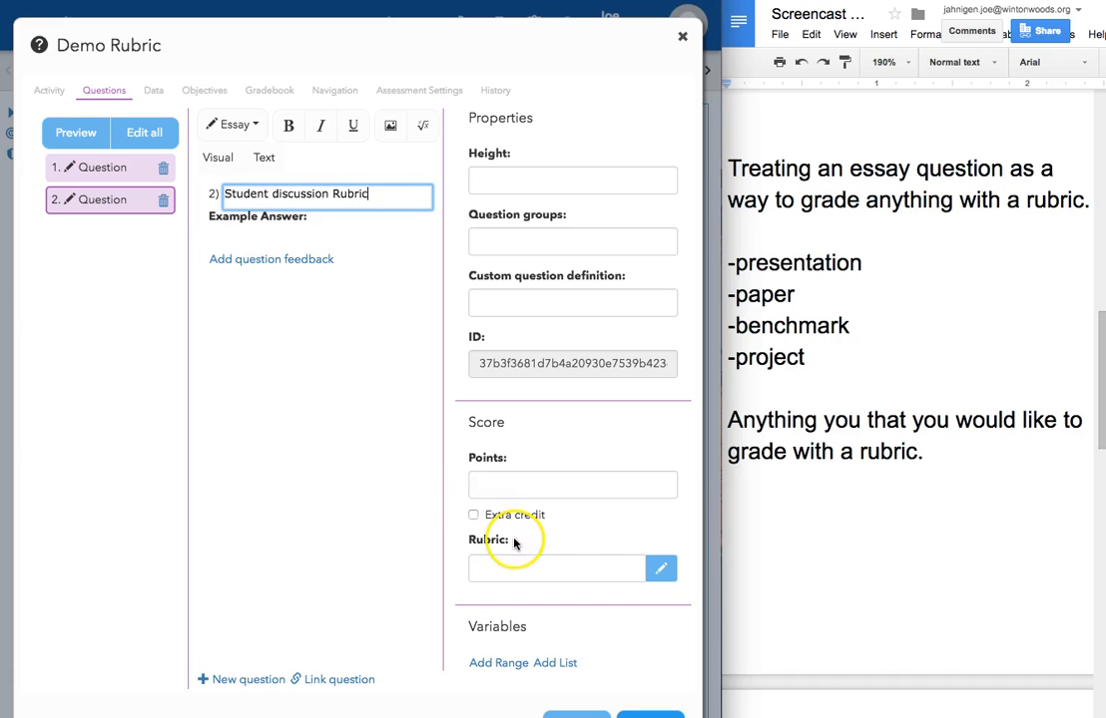
# Step: Open the question's rubric editor and name the first level Below
pyautogui.click(661, 569)
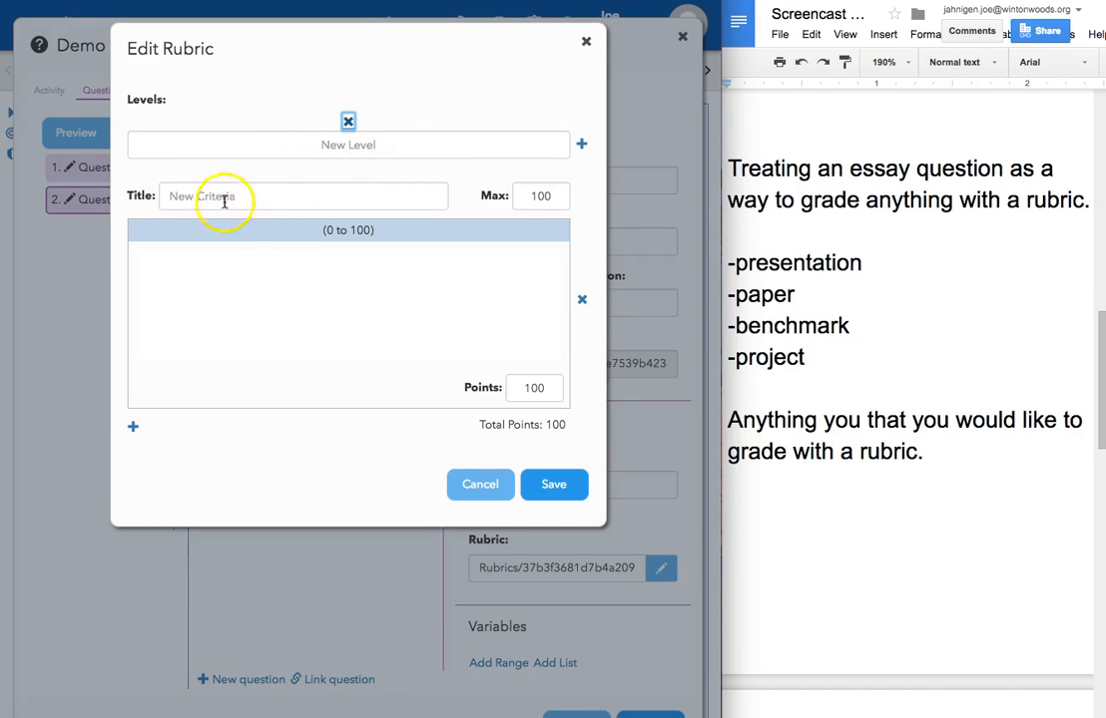
pyautogui.click(314, 144)
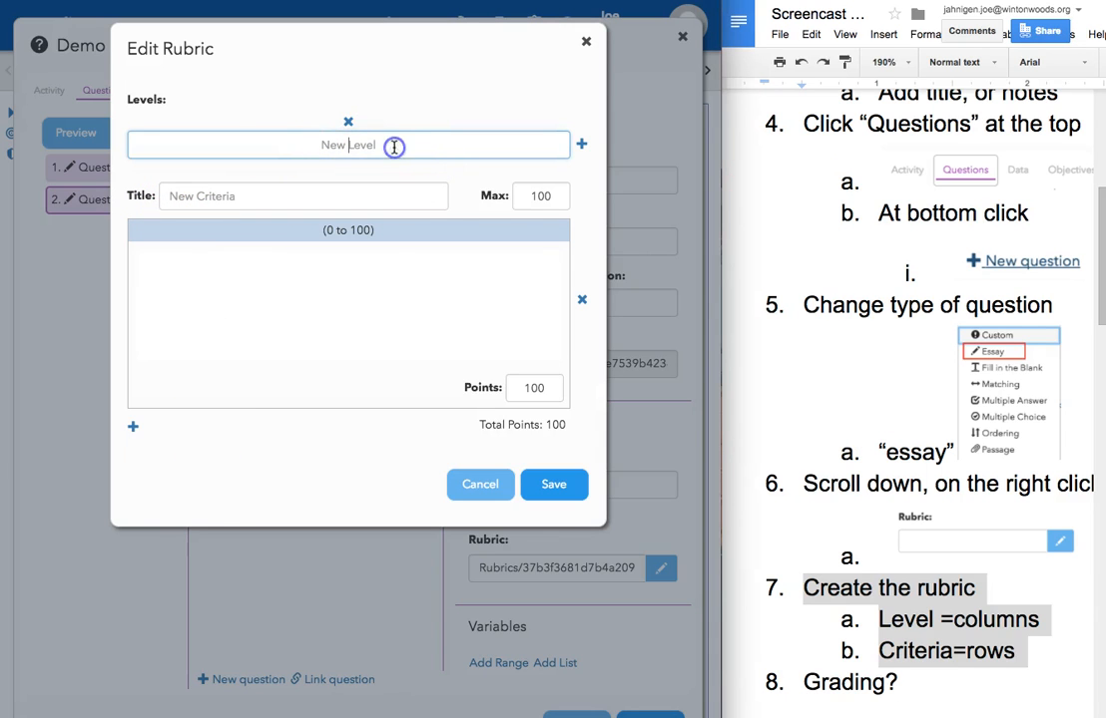
pyautogui.write('Below')
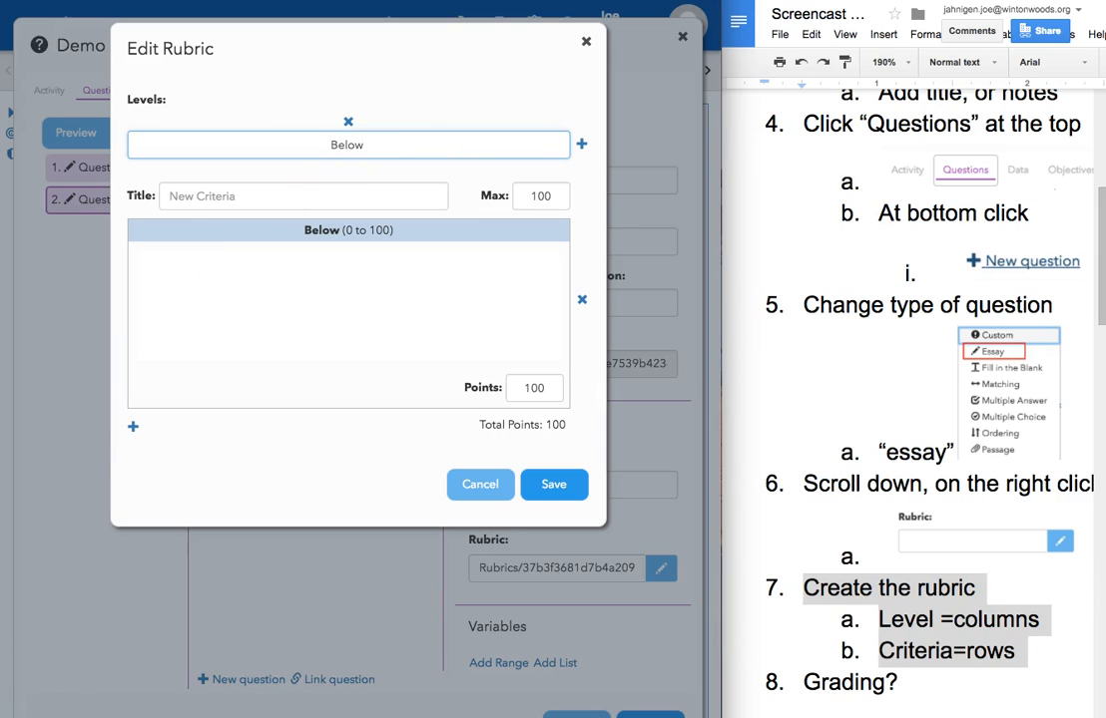
# Step: Add a second rubric level named Meets Expectation
pyautogui.click(583, 147)
pyautogui.click(583, 146)
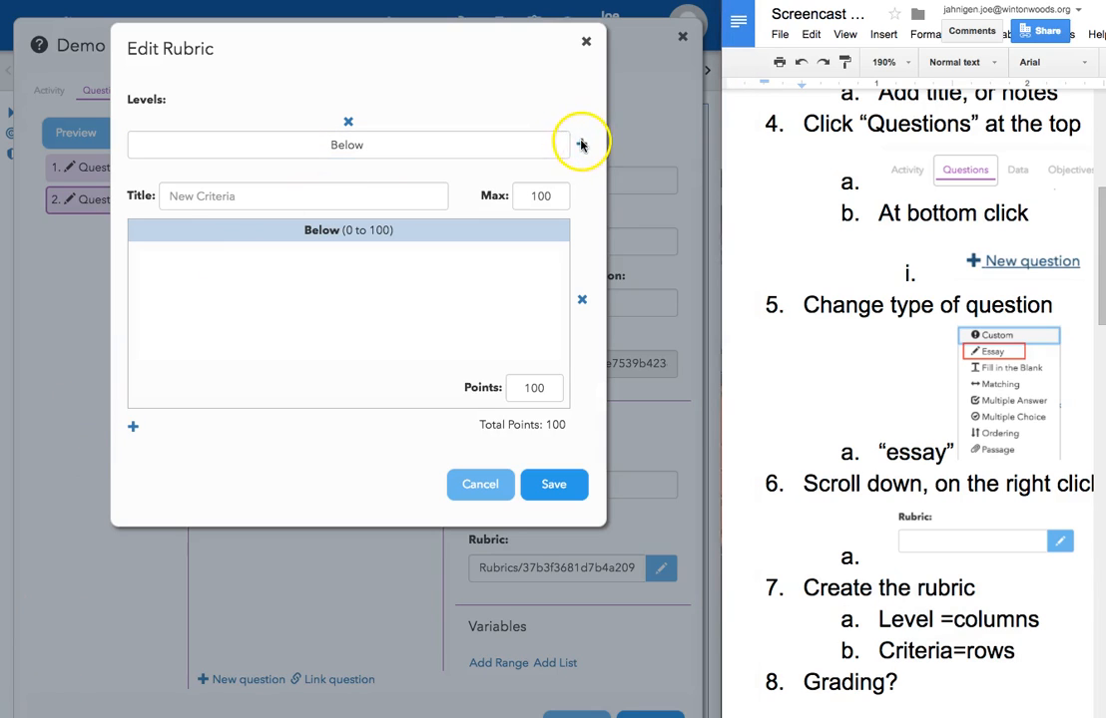
pyautogui.click(583, 147)
pyautogui.click(480, 143)
pyautogui.write('Meets')
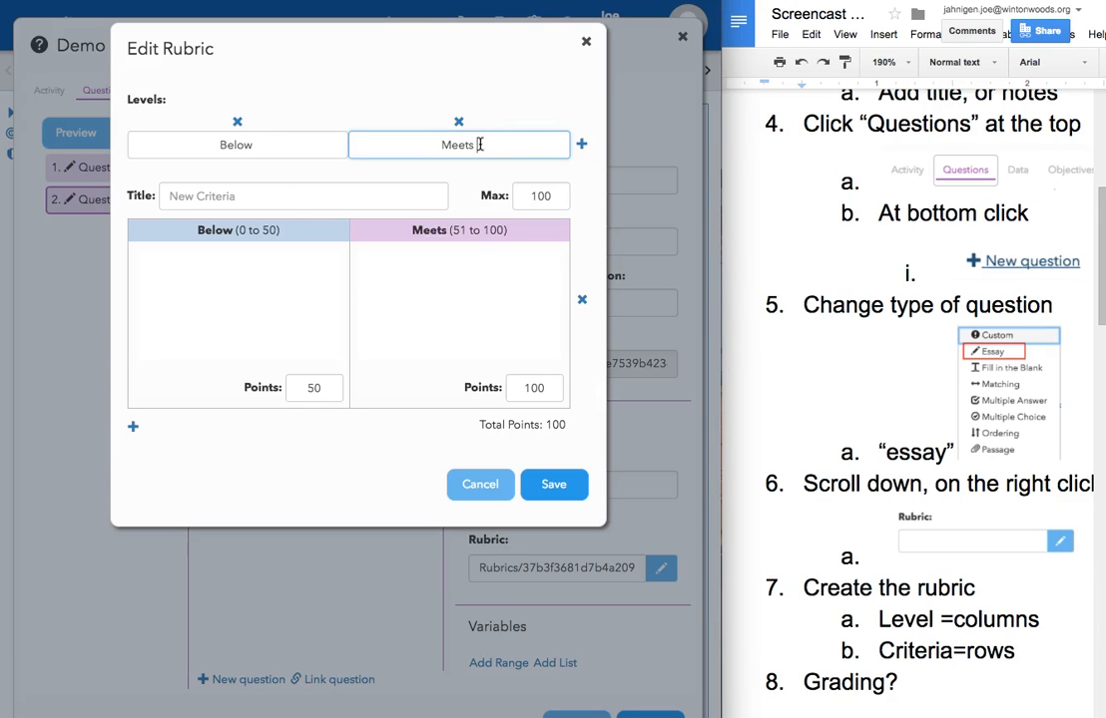
pyautogui.write(' Expectation')
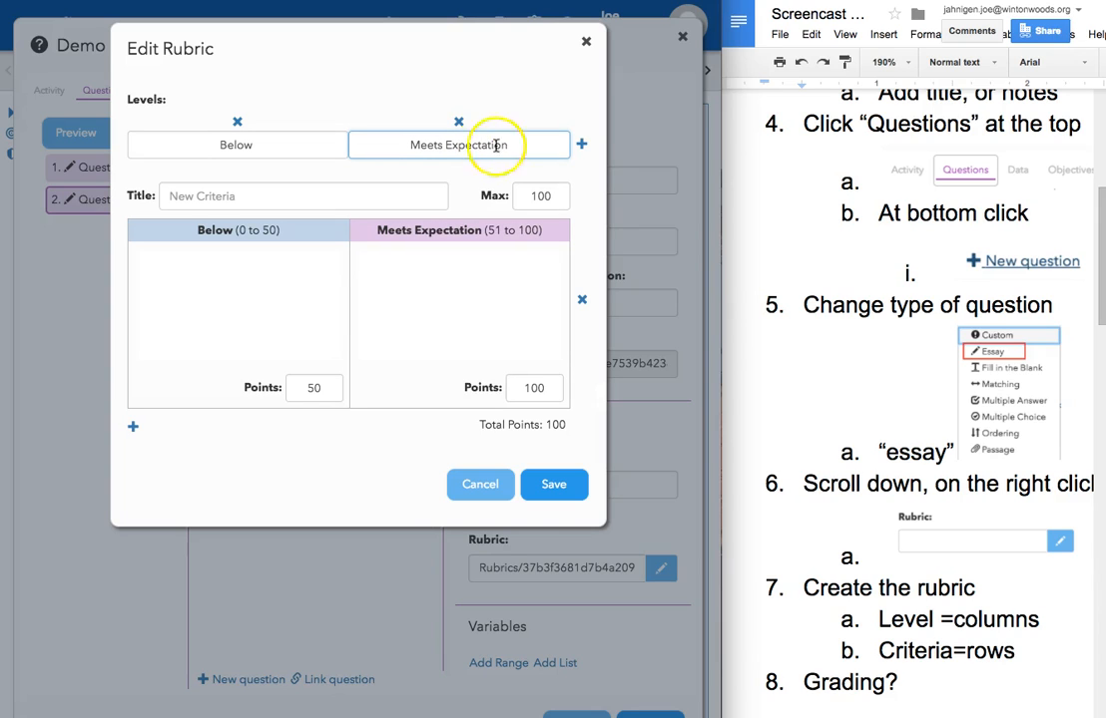
# Step: Add a third rubric level named Above Expectation
pyautogui.click(583, 146)
pyautogui.click(528, 151)
pyautogui.write('Above Ex')
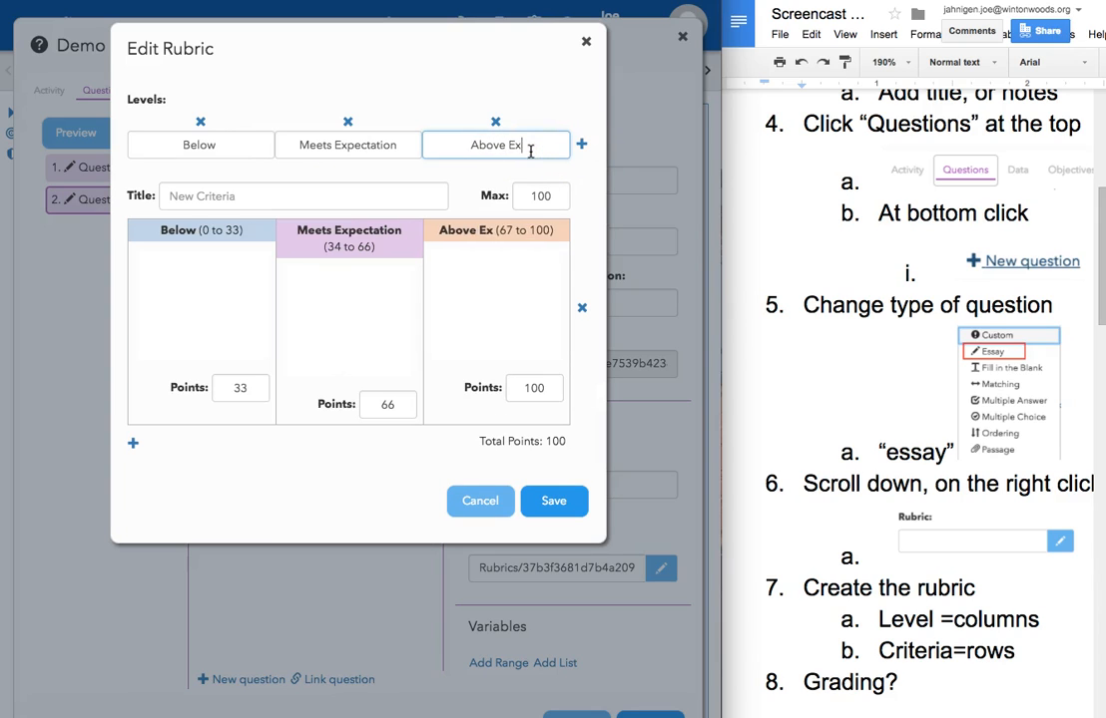
pyautogui.write('pectation')
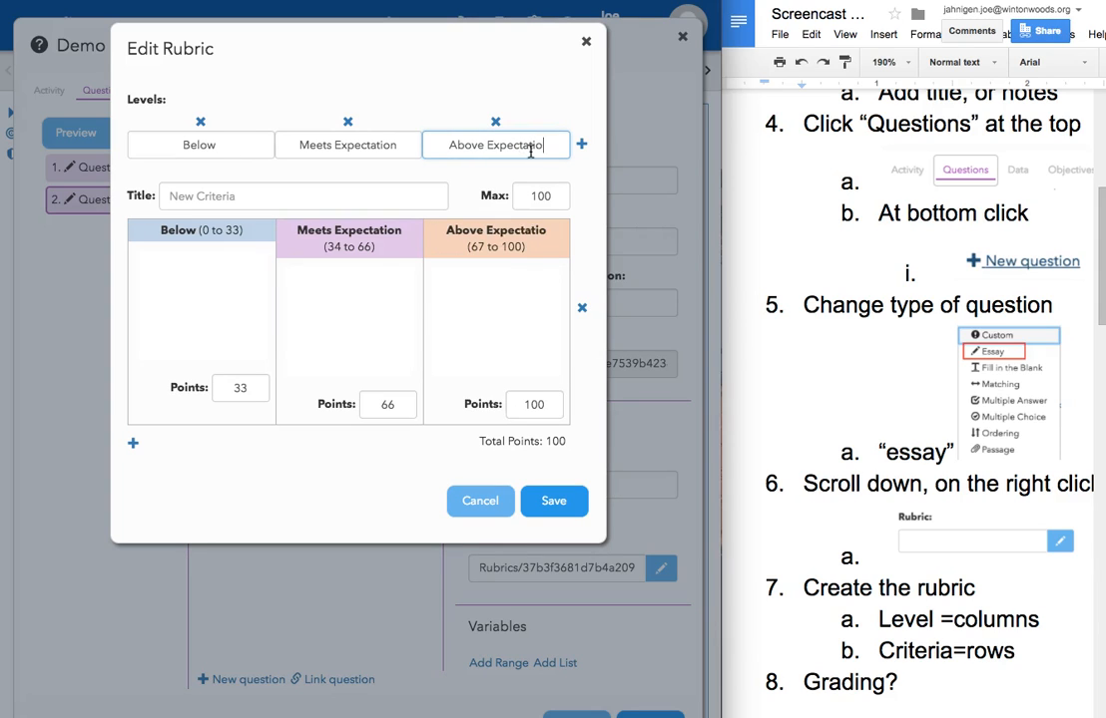
# Step: Set the first criterion's Below points to 60 and Meets Expectation points to 84
pyautogui.click(514, 194)
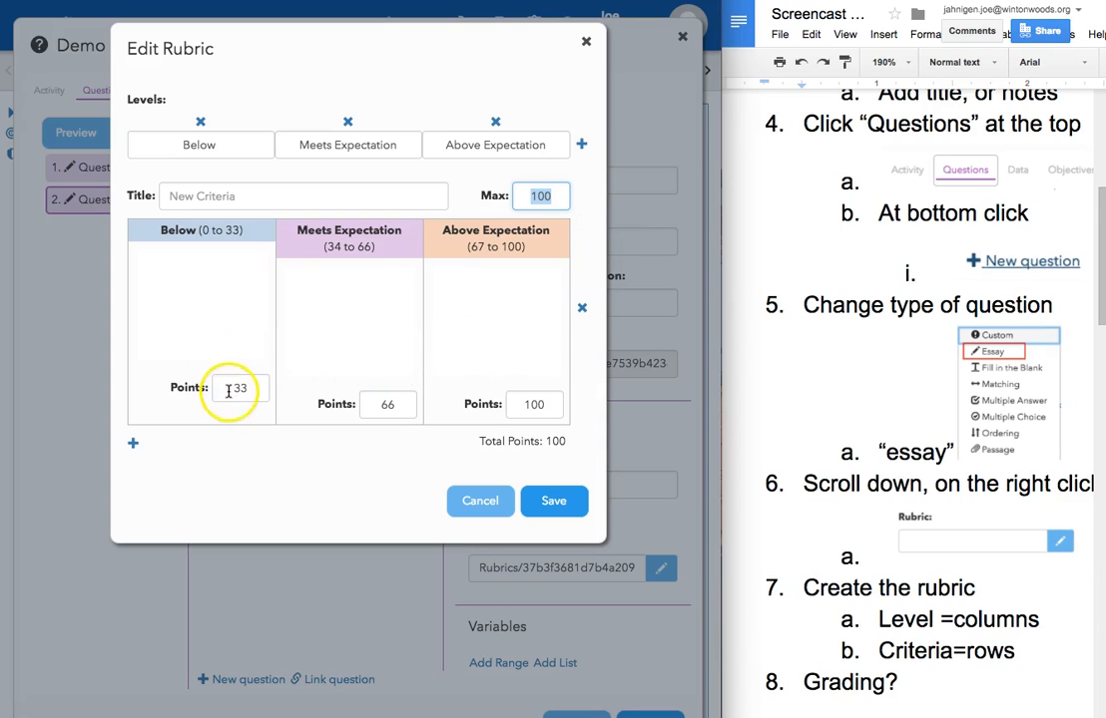
pyautogui.moveTo(224, 390); pyautogui.dragTo(269, 394)
pyautogui.click(380, 406)
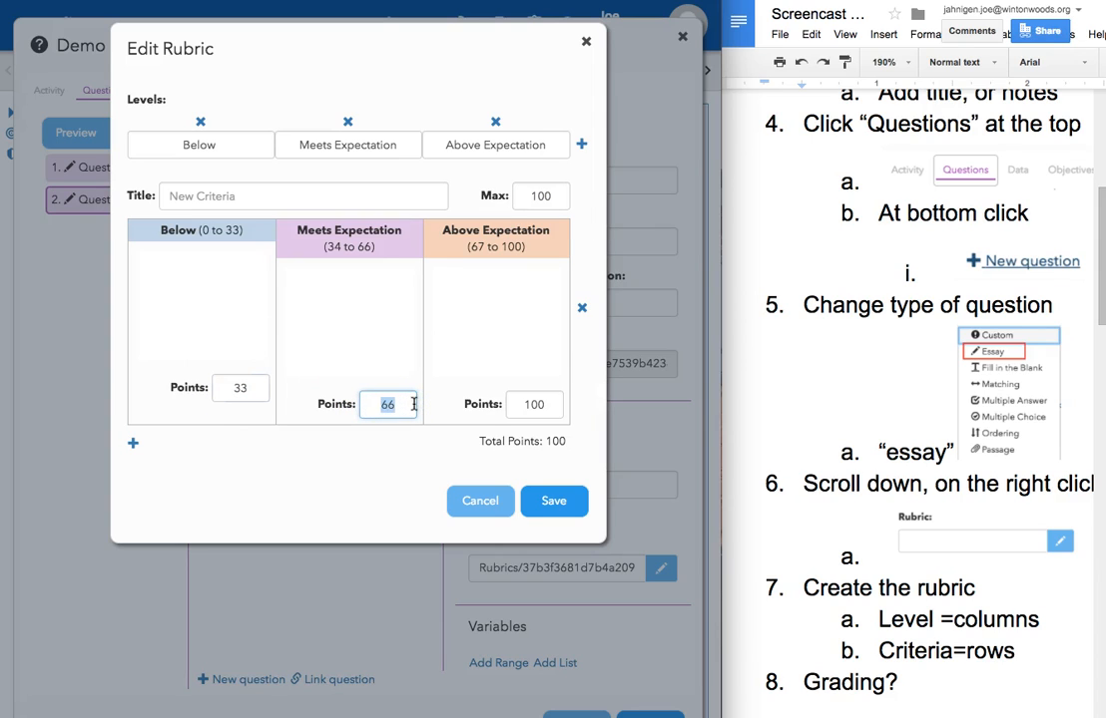
pyautogui.write('84')
pyautogui.click(526, 403)
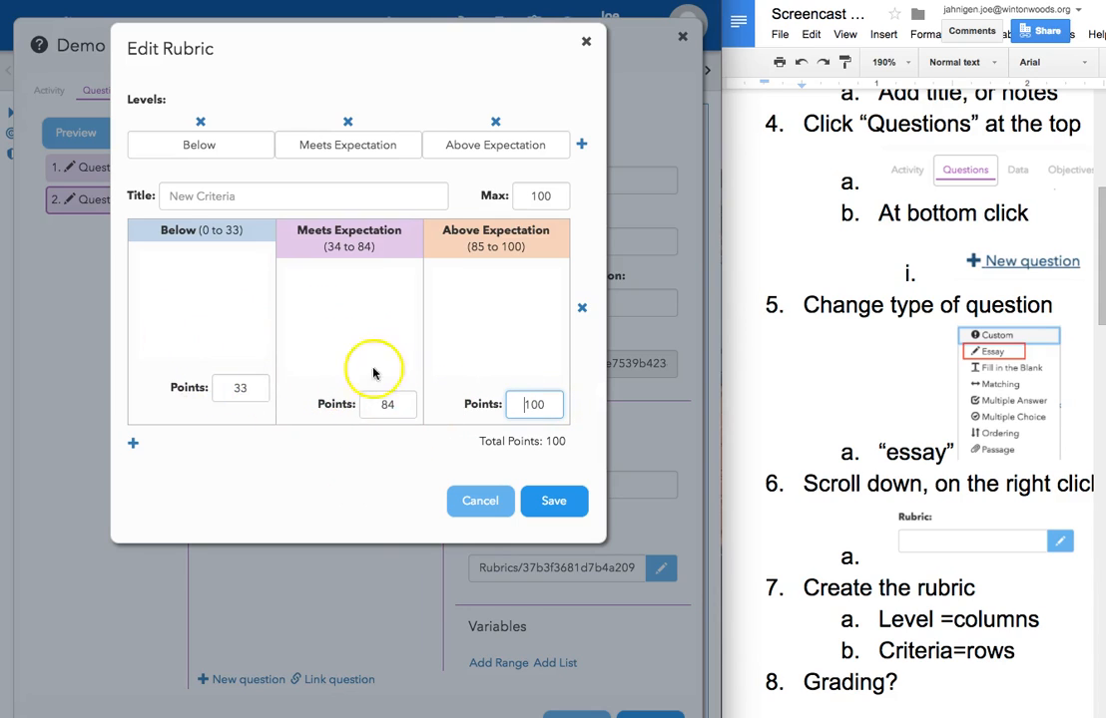
pyautogui.click(202, 389)
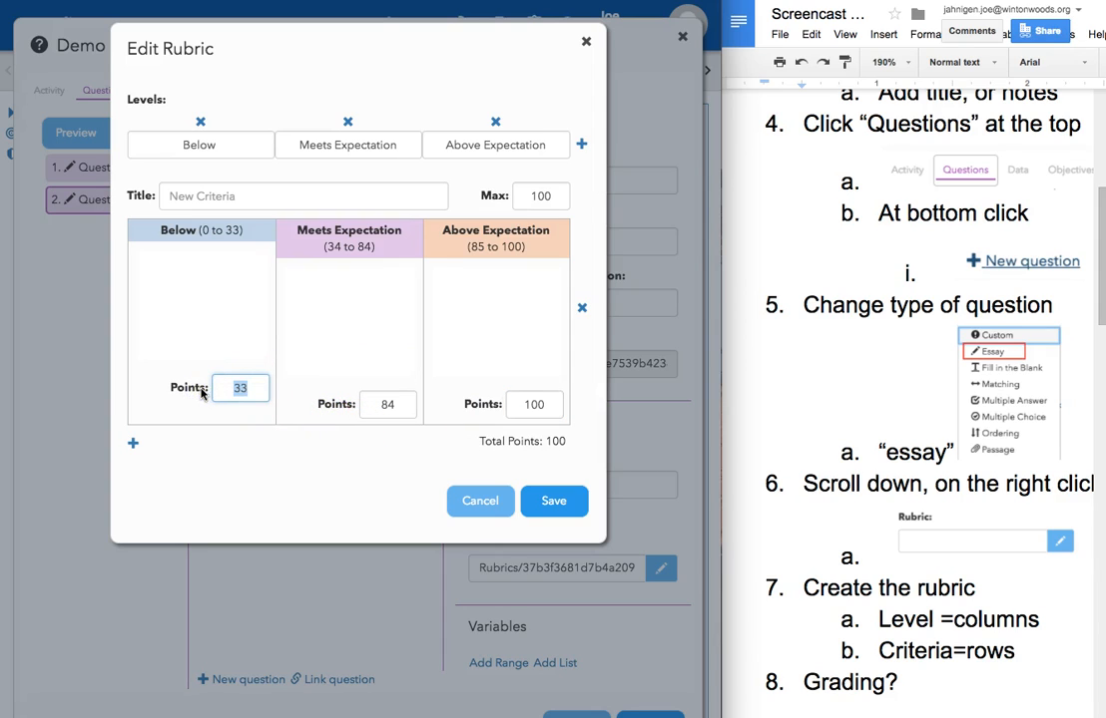
pyautogui.click(380, 405)
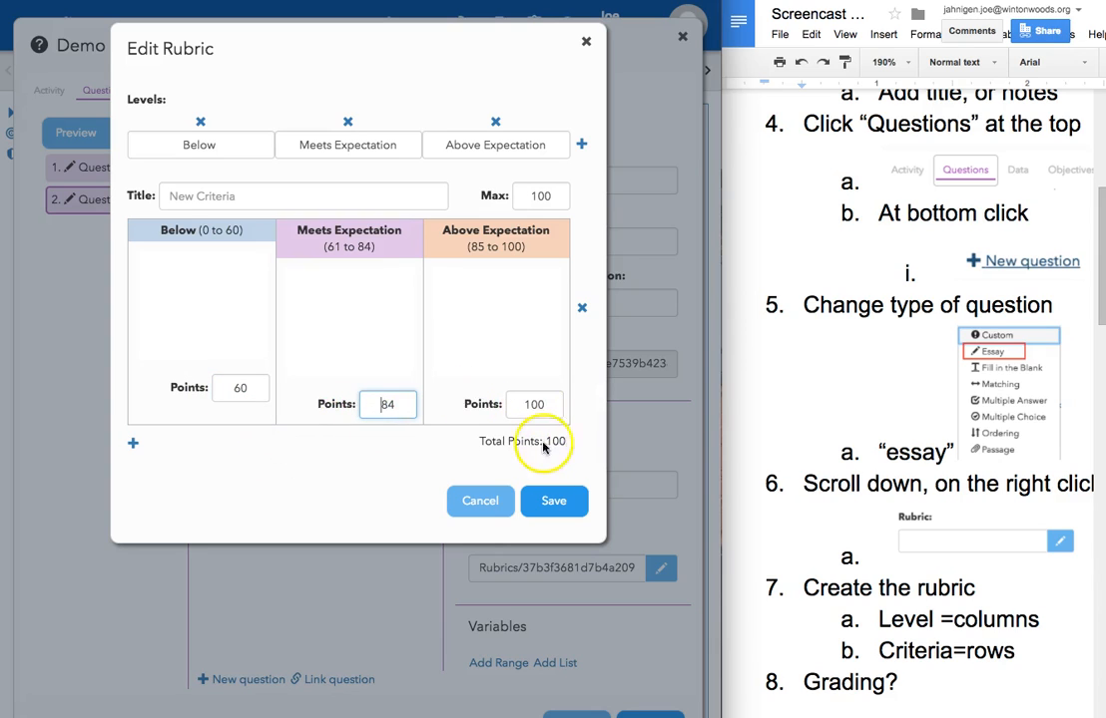
# Step: Add another criterion, and name the first criterion Discussion Prep with a maximum of 10 points
pyautogui.click(133, 445)
pyautogui.click(193, 196)
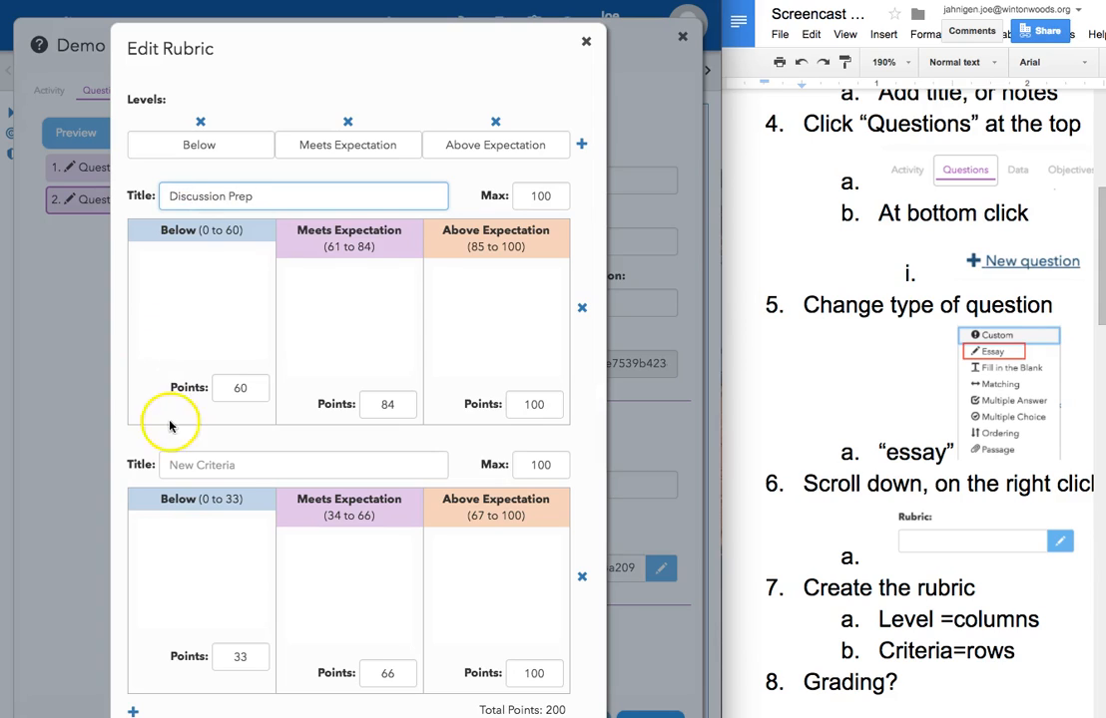
pyautogui.moveTo(532, 194); pyautogui.dragTo(569, 192)
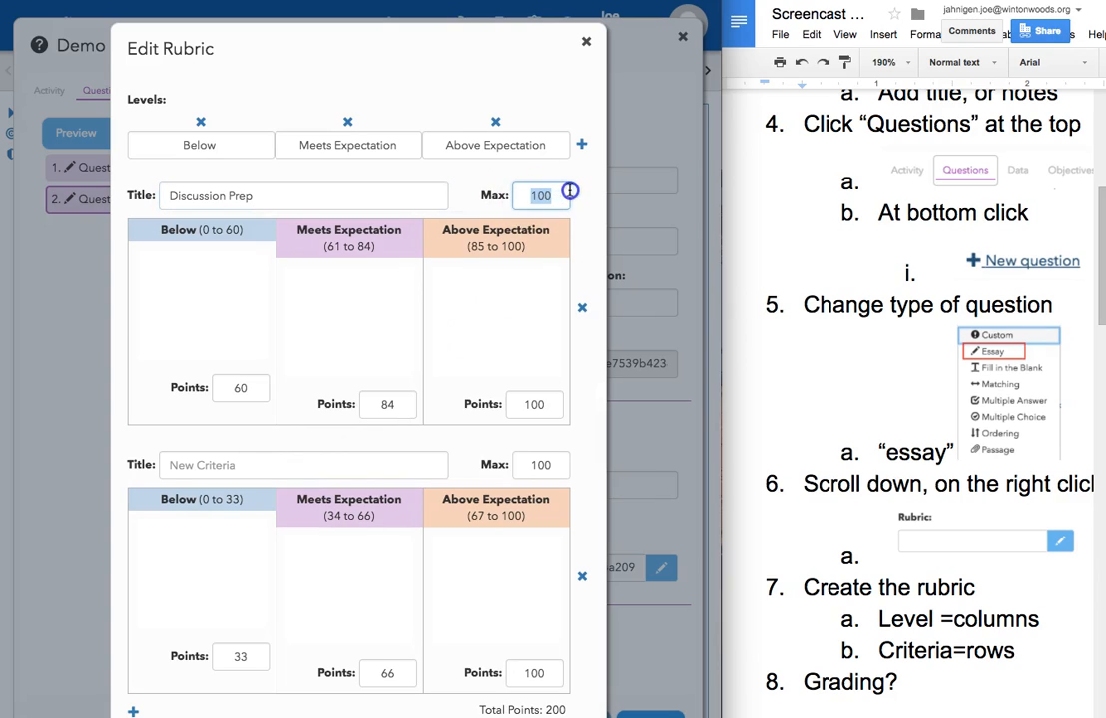
pyautogui.write('10')
# Step: Name the second criterion Content and set its maximum to 30 points
pyautogui.click(256, 466)
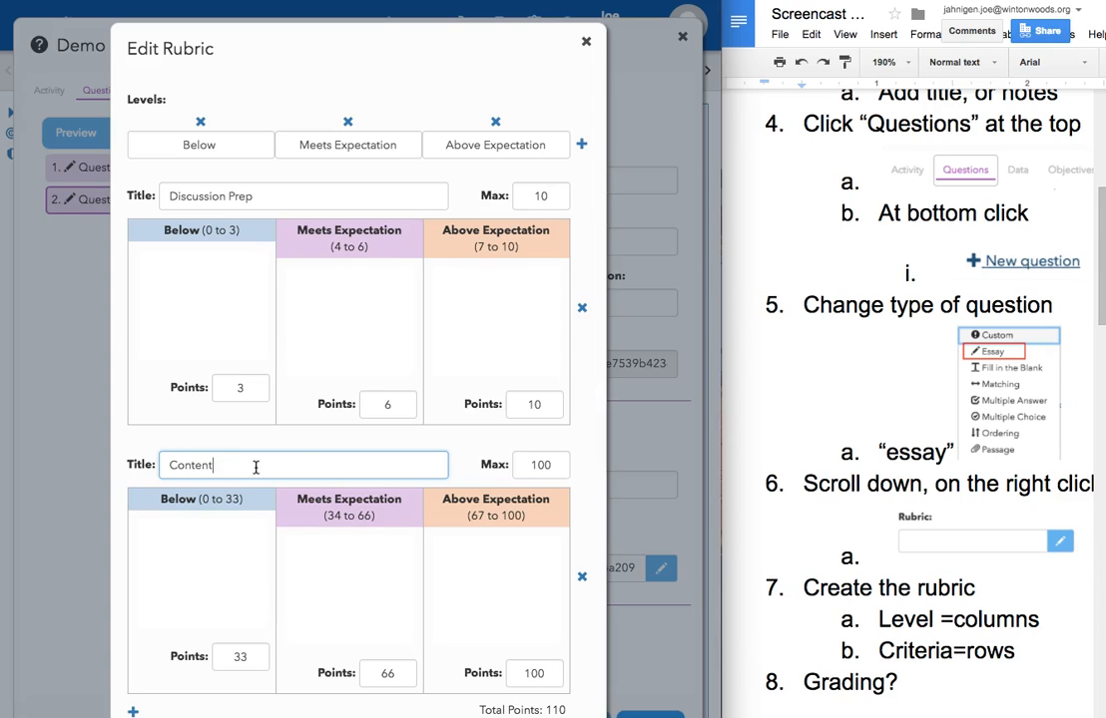
pyautogui.moveTo(529, 465); pyautogui.dragTo(569, 465)
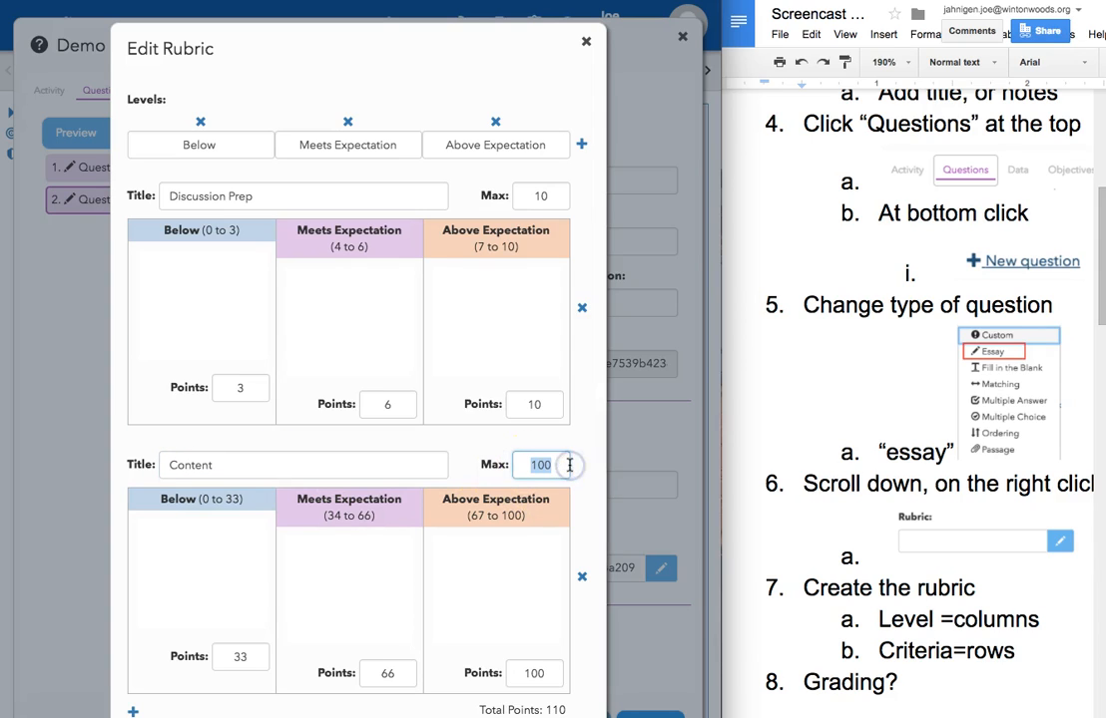
pyautogui.write('30')
# Step: Set the Content criterion's Below points to 15
pyautogui.scroll(-1, 538, 597)
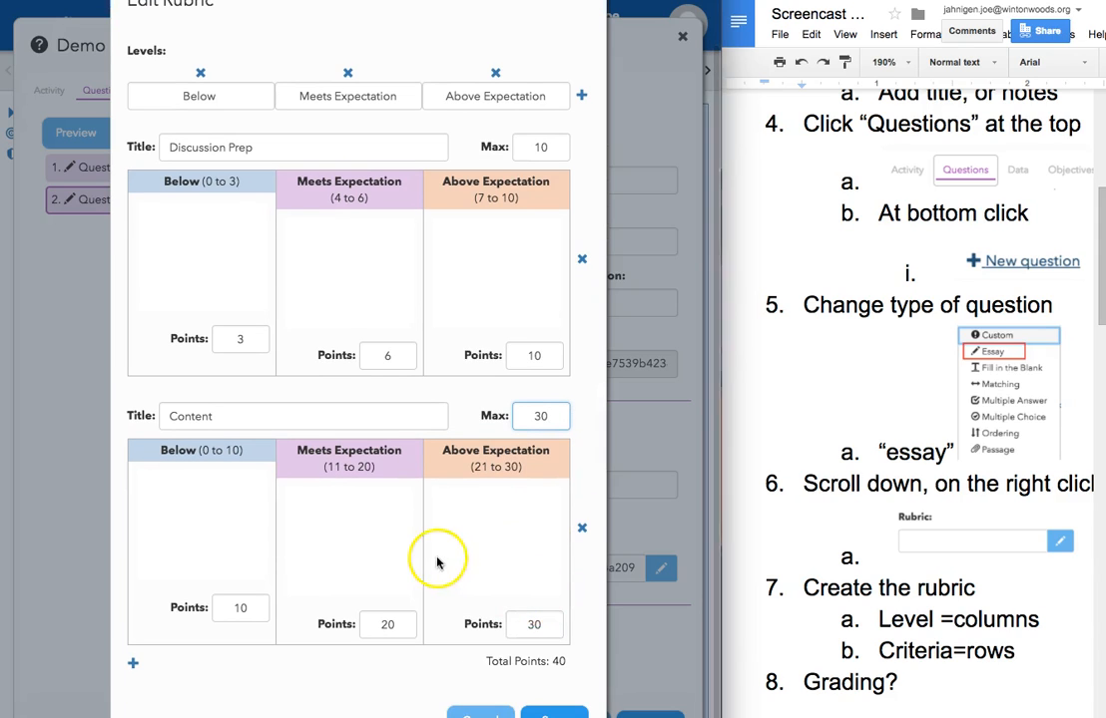
pyautogui.click(531, 625)
pyautogui.click(382, 625)
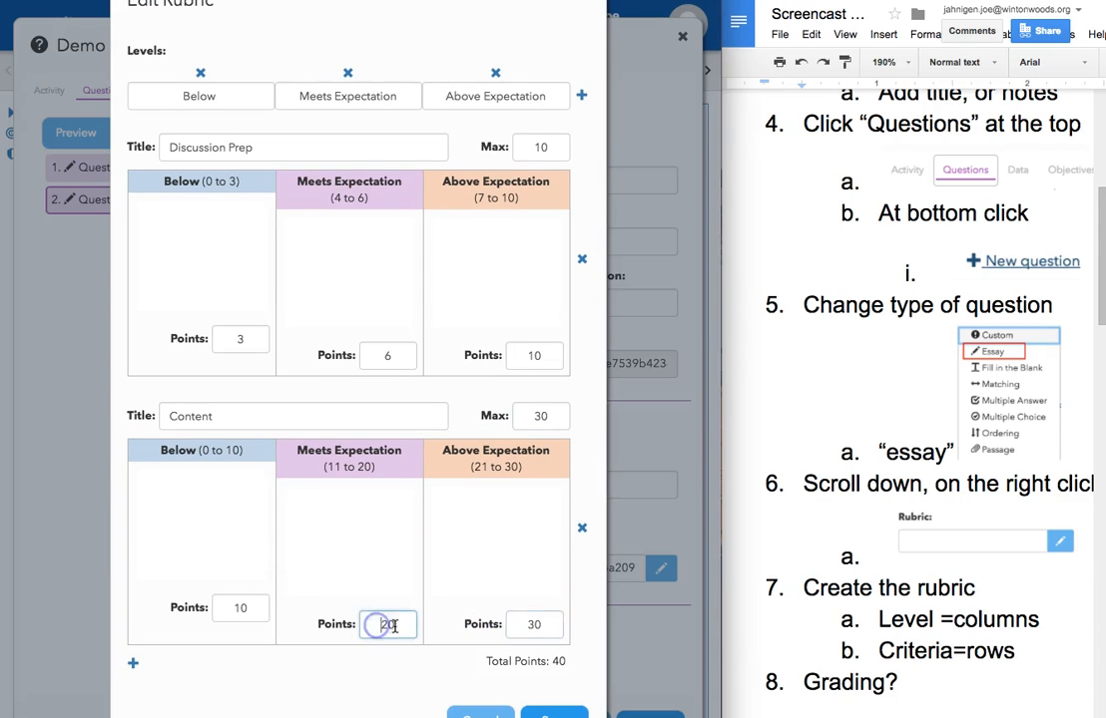
pyautogui.moveTo(231, 608); pyautogui.dragTo(263, 608)
pyautogui.write('15')
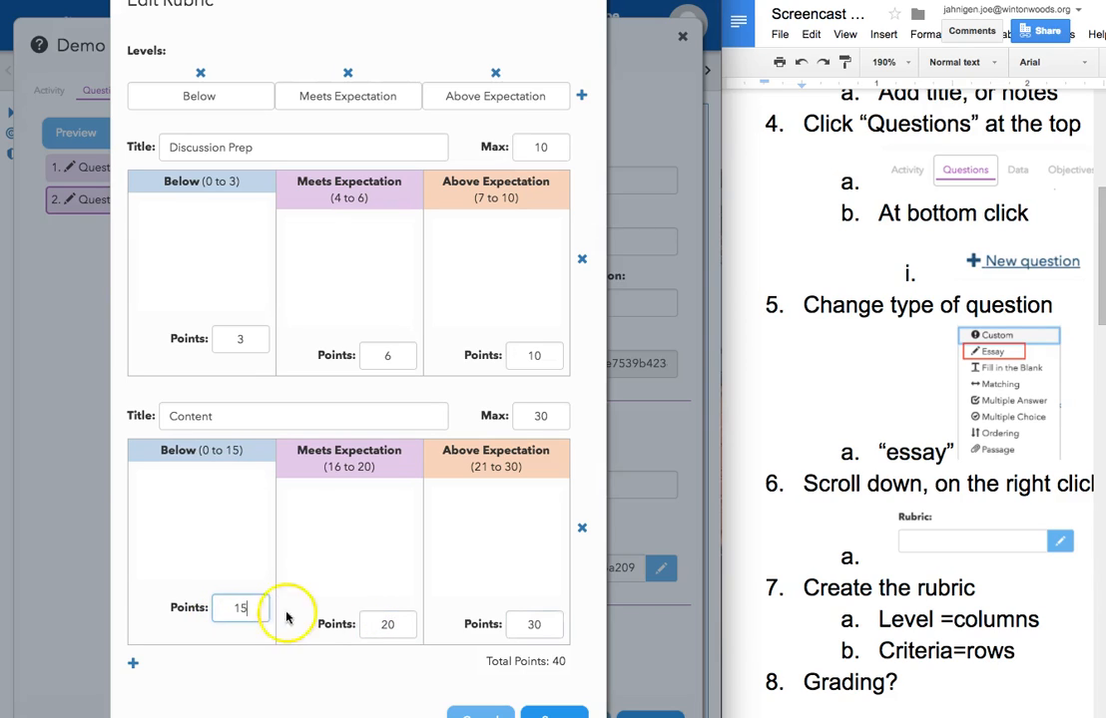
pyautogui.click(382, 624)
pyautogui.click(537, 622)
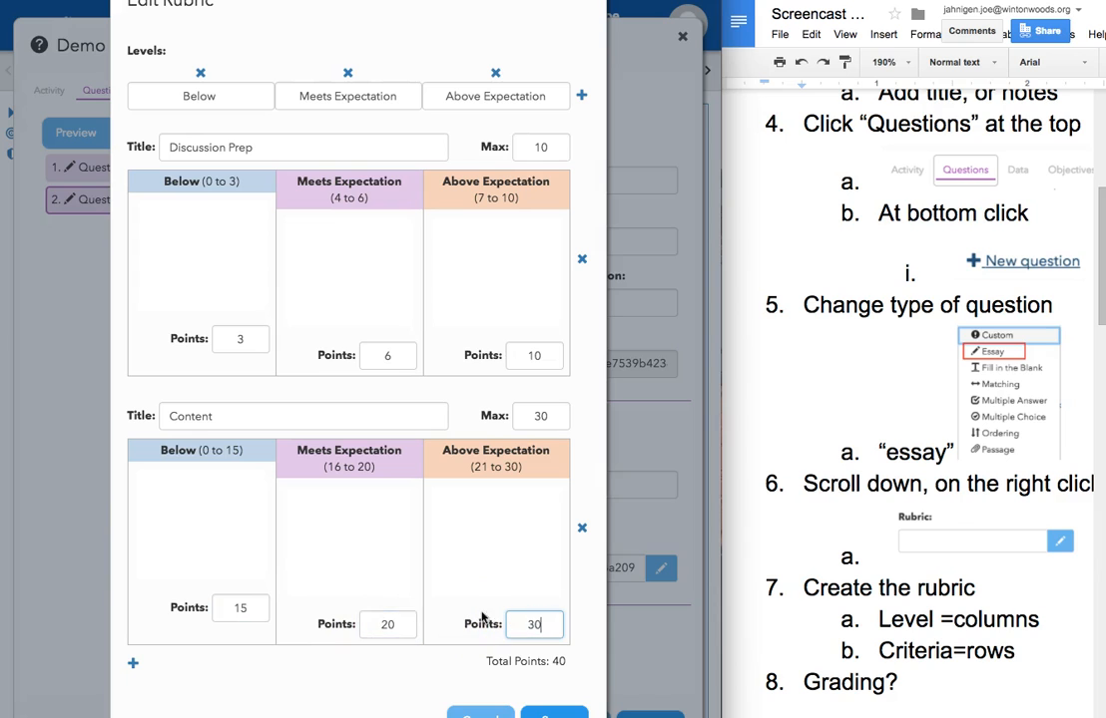
# Step: Add a third criterion named Participation with a maximum of 10 points
pyautogui.click(133, 674)
pyautogui.scroll(-3, 229, 605)
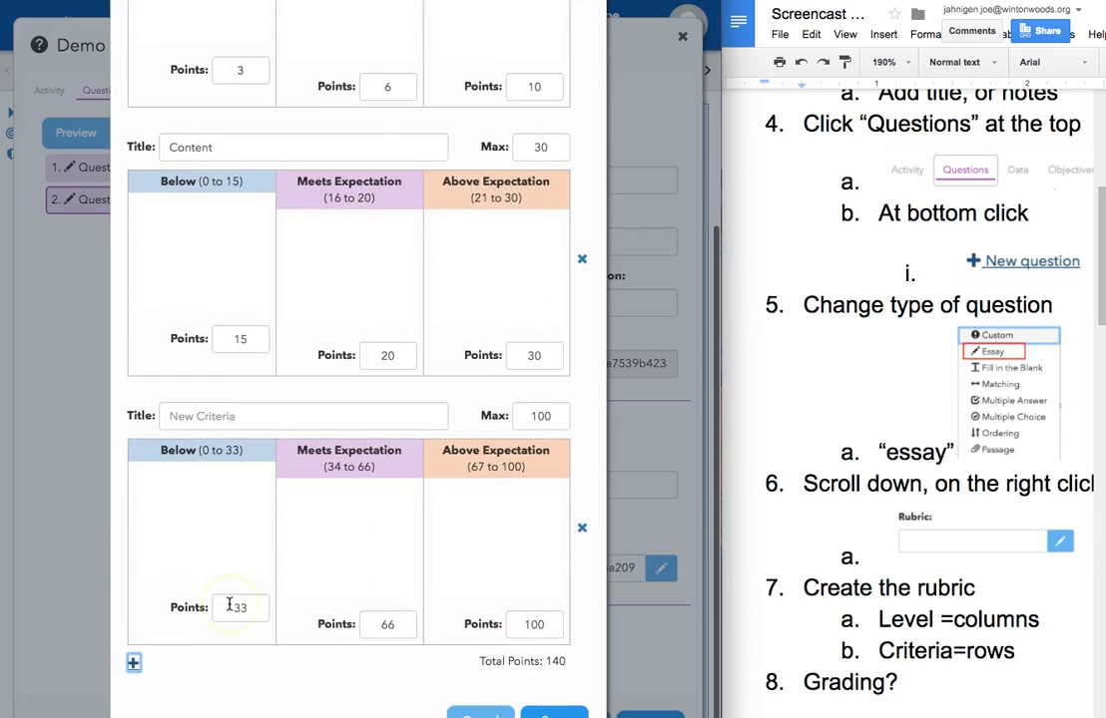
pyautogui.click(212, 417)
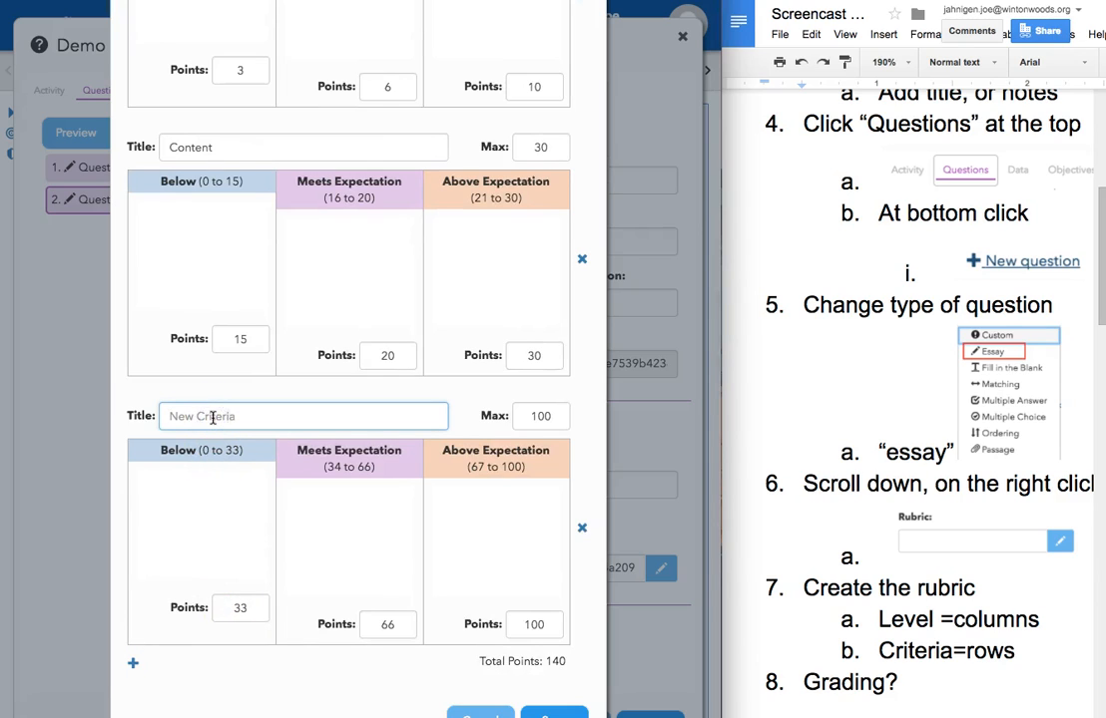
pyautogui.write('Participation')
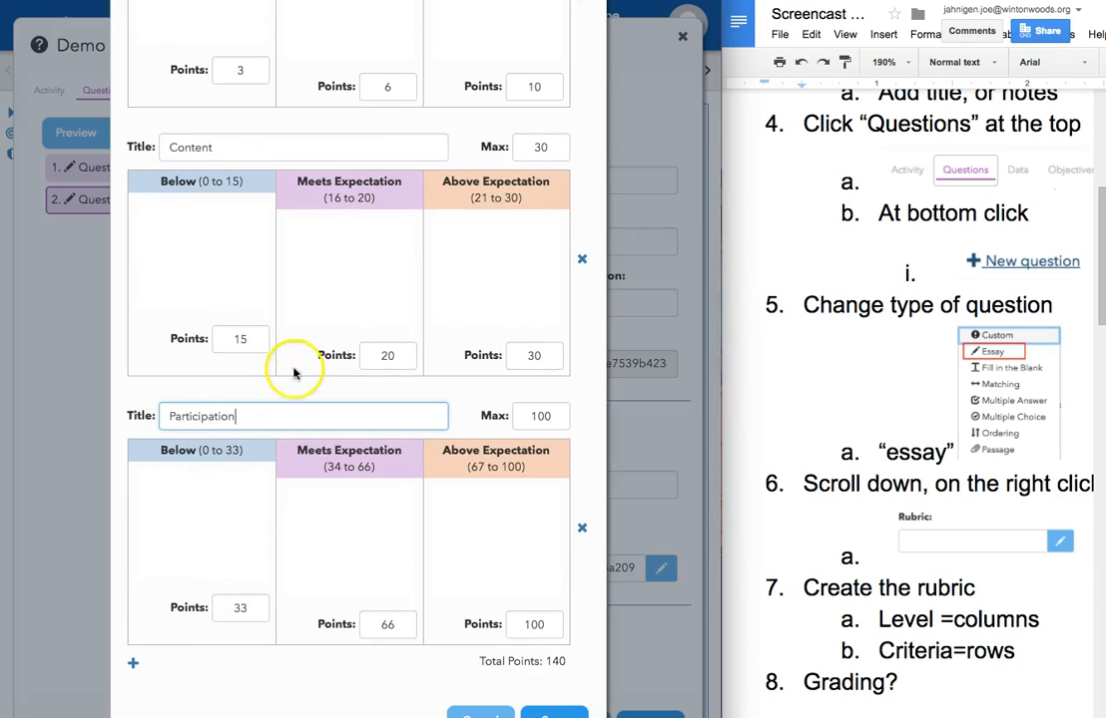
pyautogui.click(574, 422)
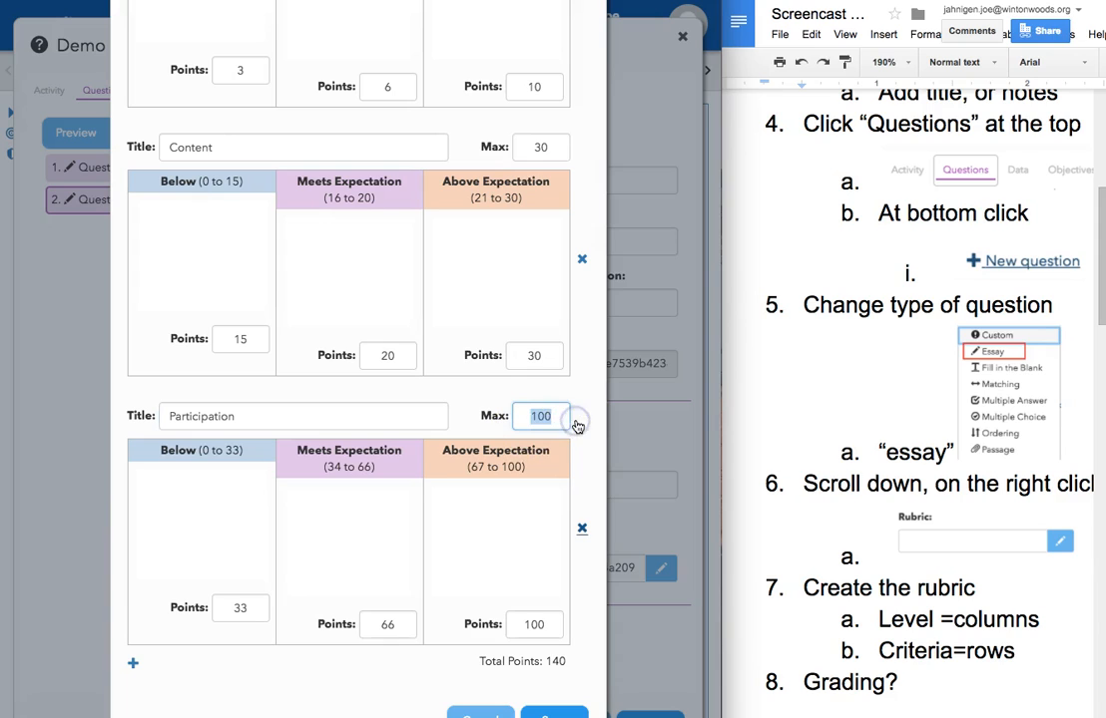
pyautogui.write('10')
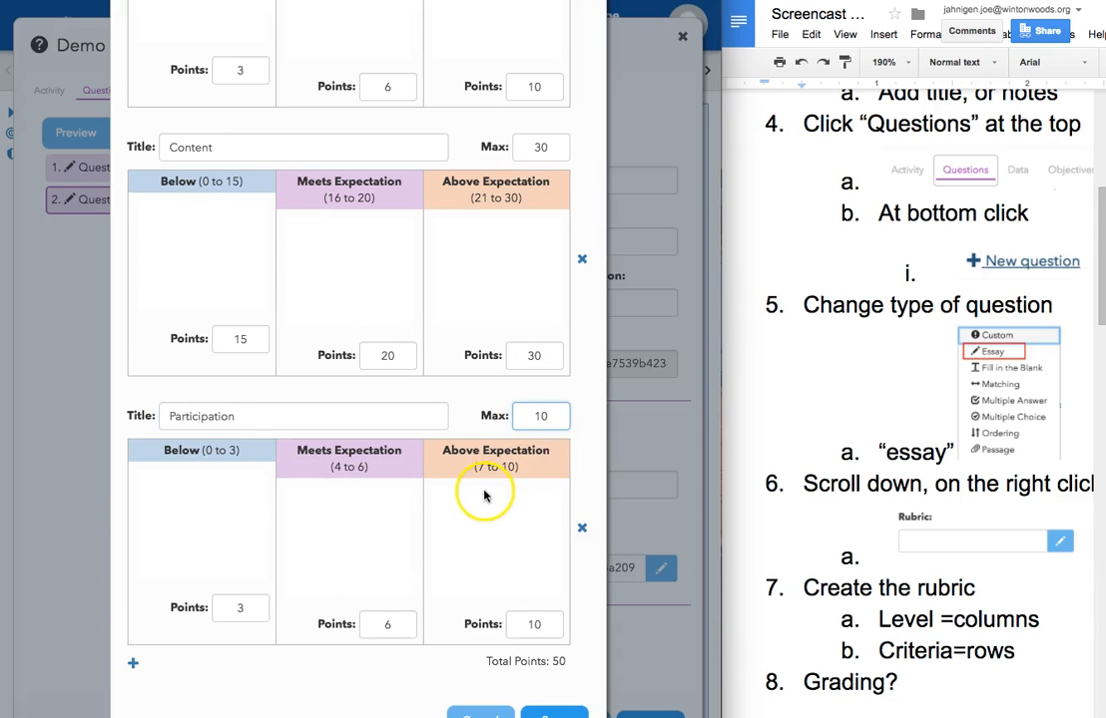
# Step: Save the rubric and the assessment's question edits
pyautogui.scroll(1, 484, 496)
pyautogui.click(543, 683)
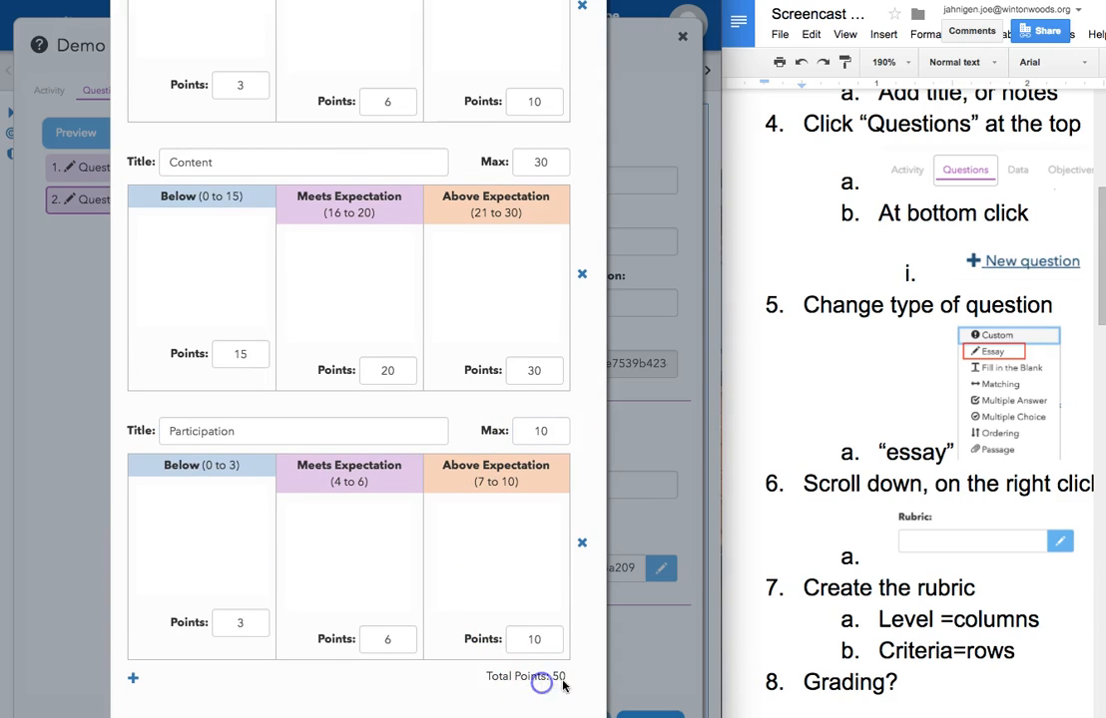
pyautogui.scroll(5, 529, 559)
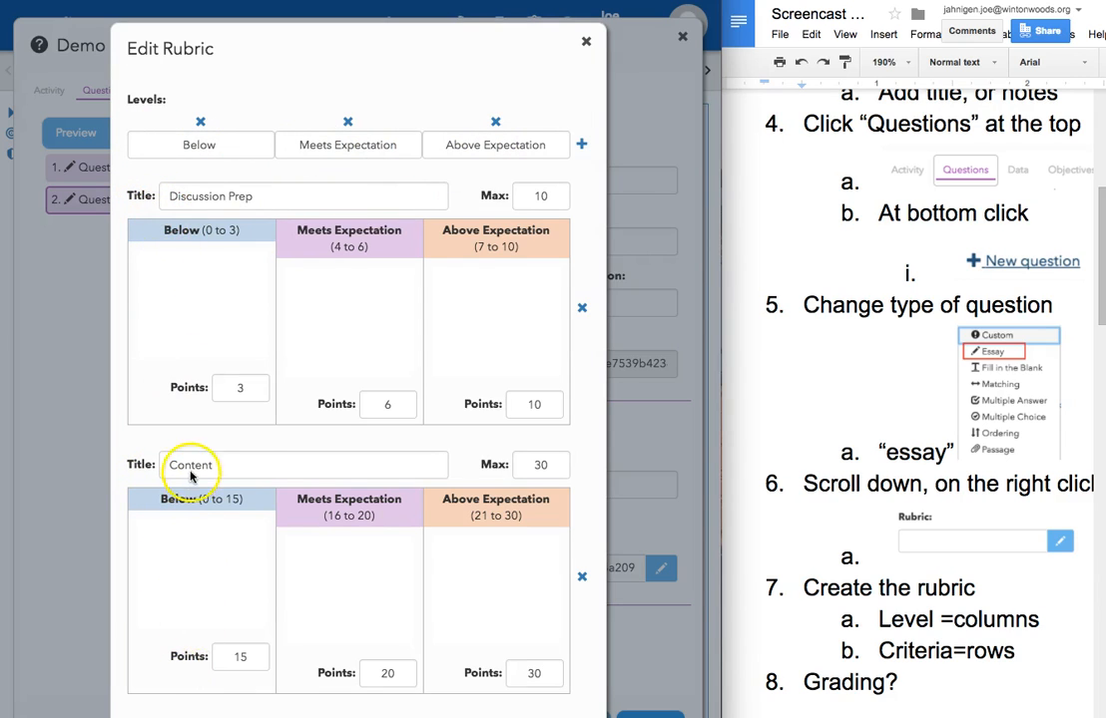
pyautogui.scroll(-5, 186, 465)
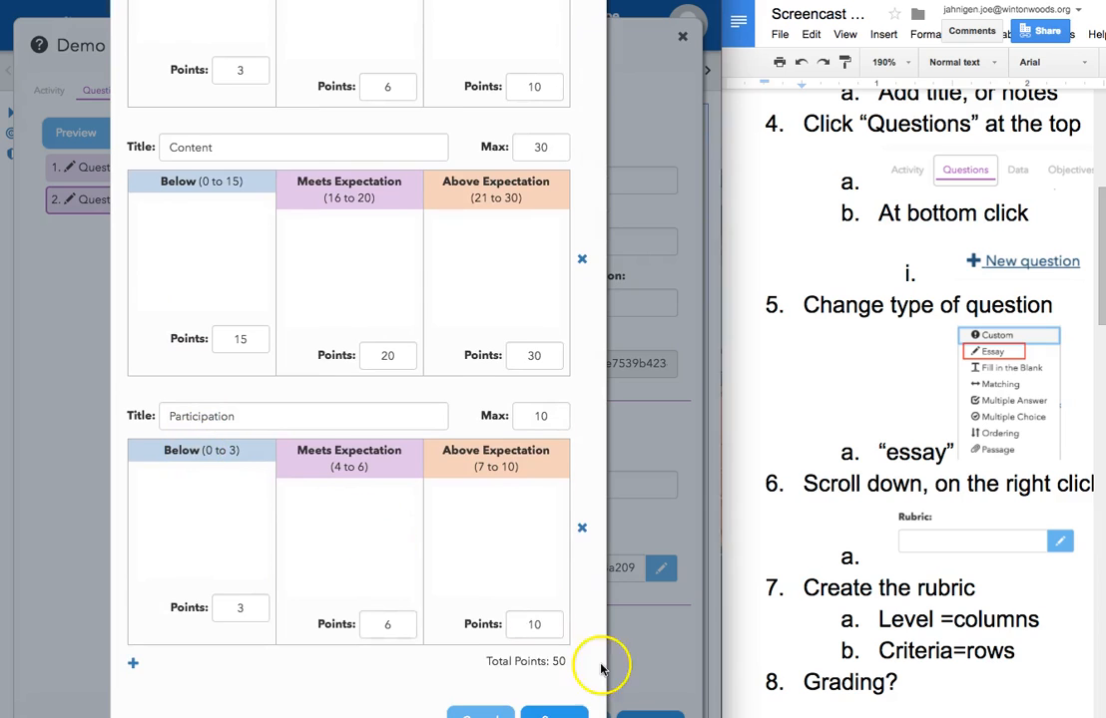
pyautogui.click(549, 713)
pyautogui.click(653, 712)
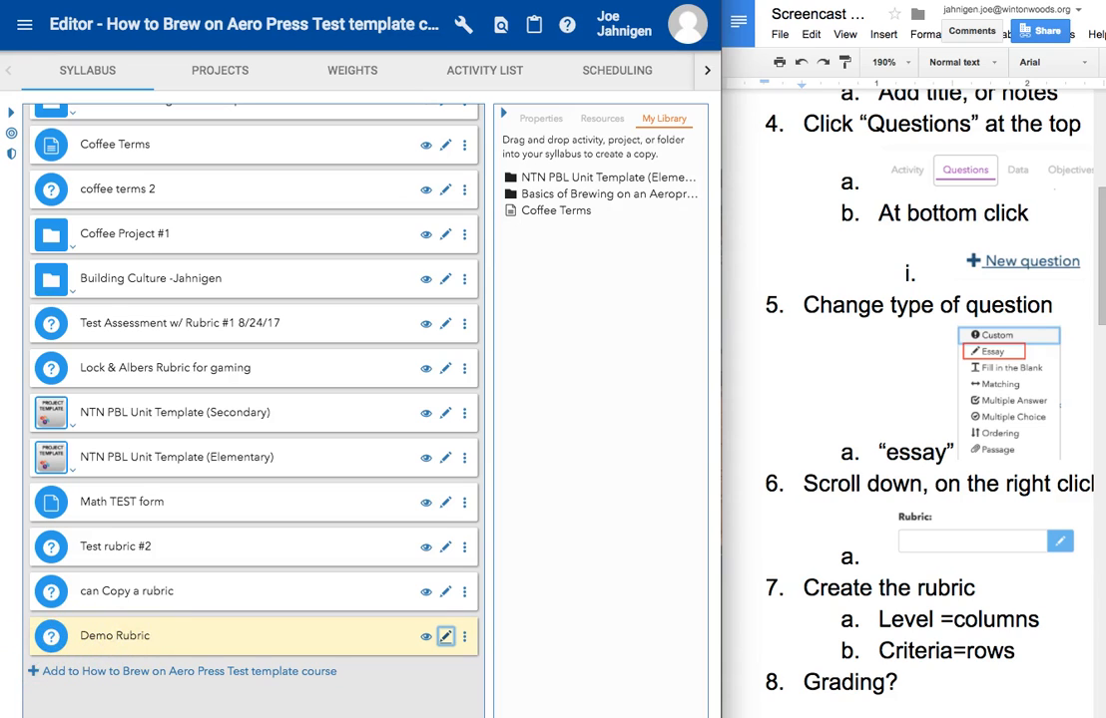
# Step: In Demo Rubric's gradebook settings, clear Score can be dropped and Include in final grade, and save
pyautogui.click(445, 636)
pyautogui.click(100, 88)
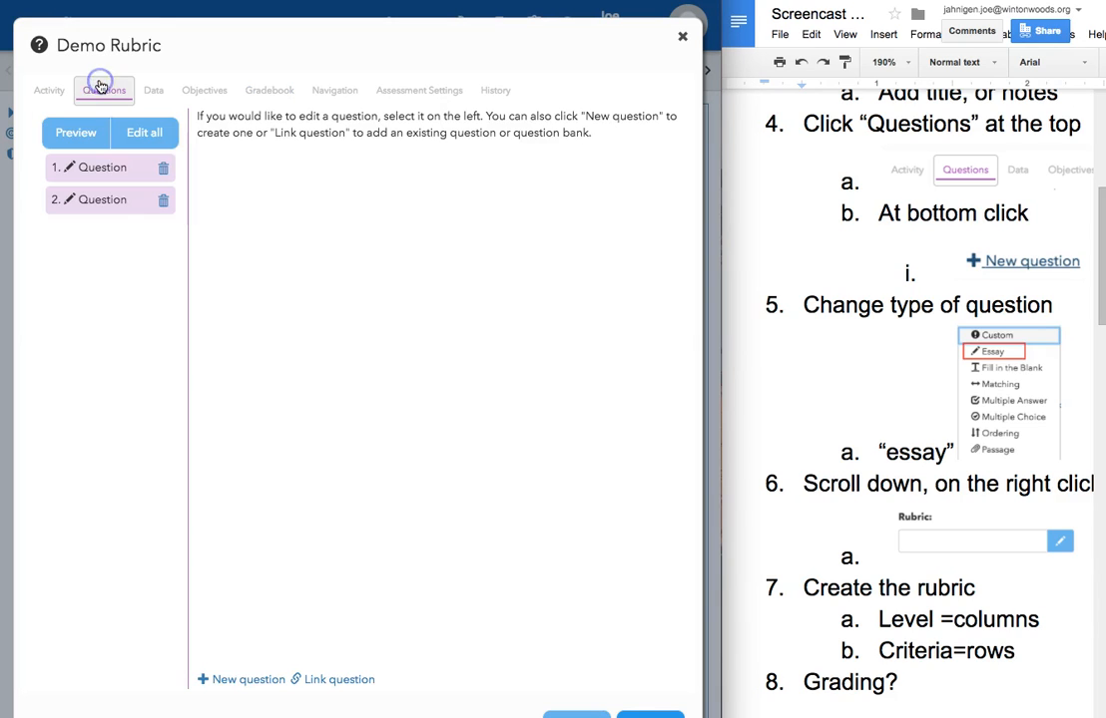
pyautogui.click(265, 92)
pyautogui.click(301, 296)
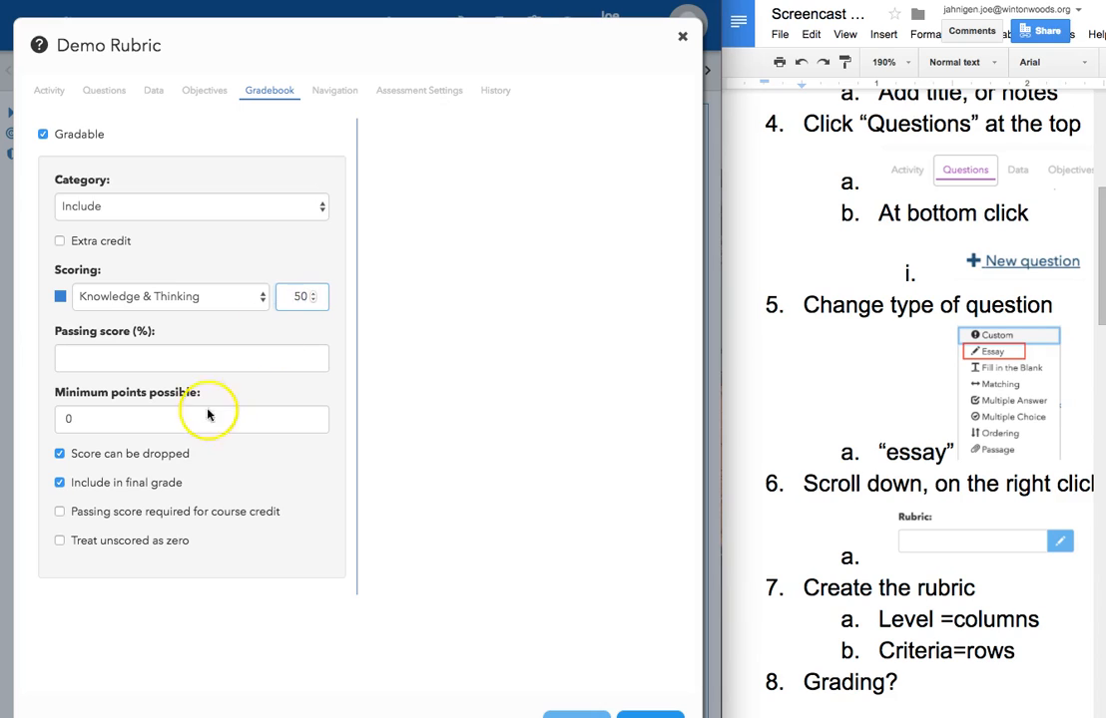
pyautogui.click(58, 454)
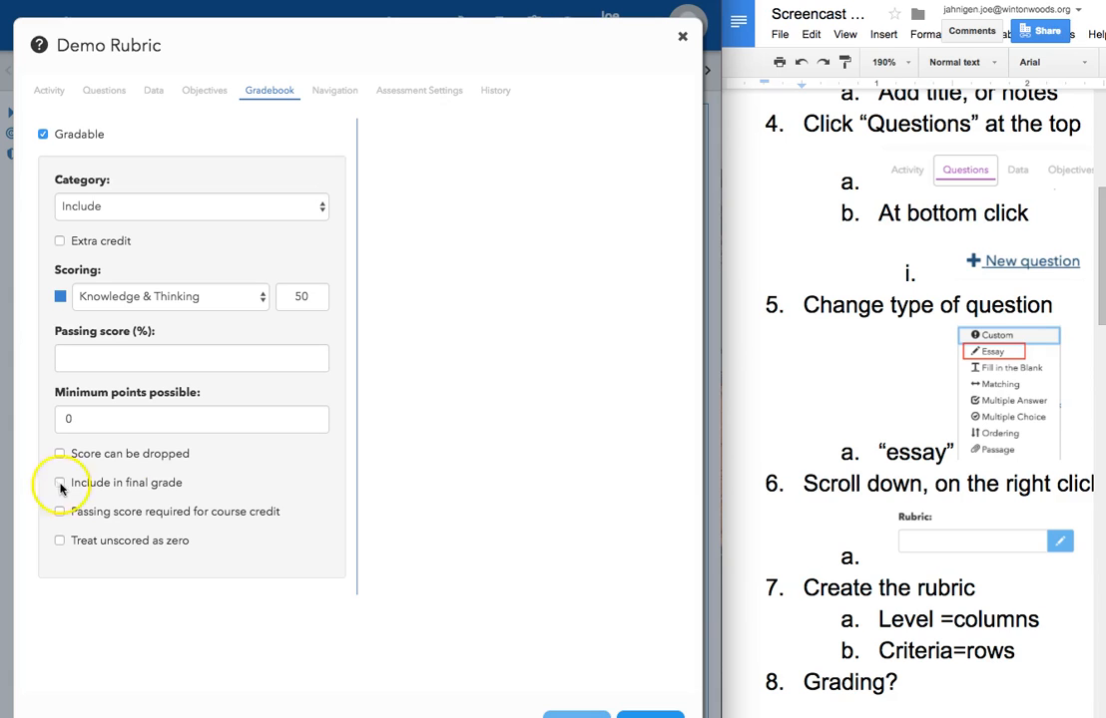
pyautogui.click(625, 714)
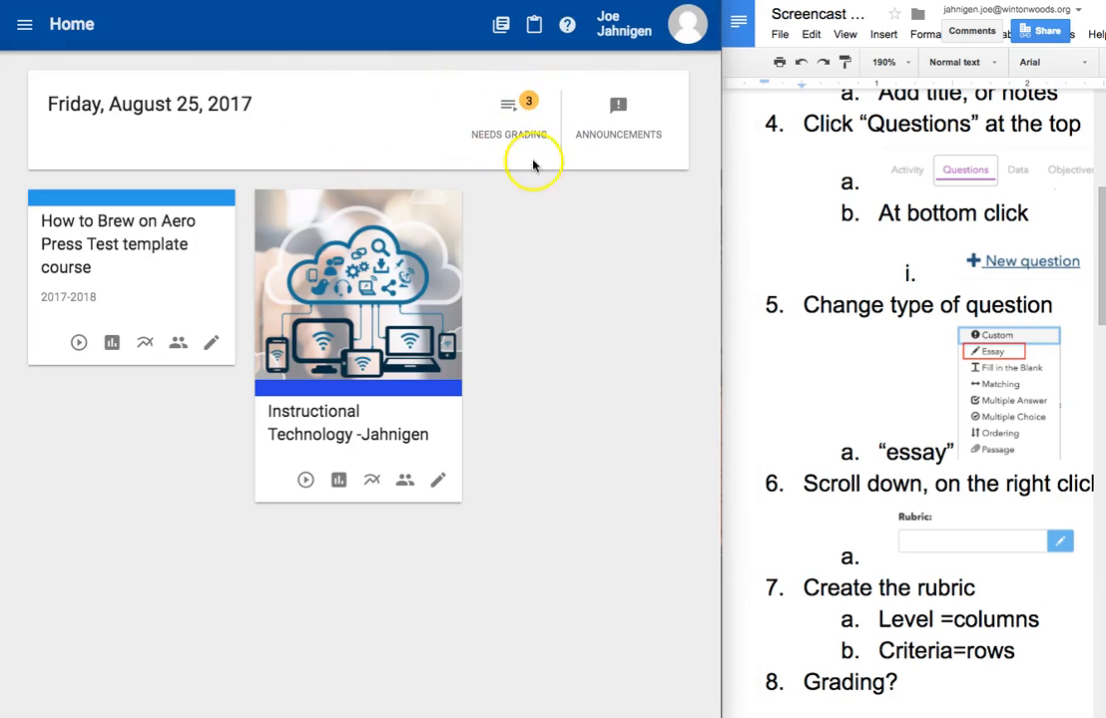
# Step: Open the Demo Rubric submission from the Needs Grading list and widen the grading window
pyautogui.click(514, 108)
pyautogui.click(88, 275)
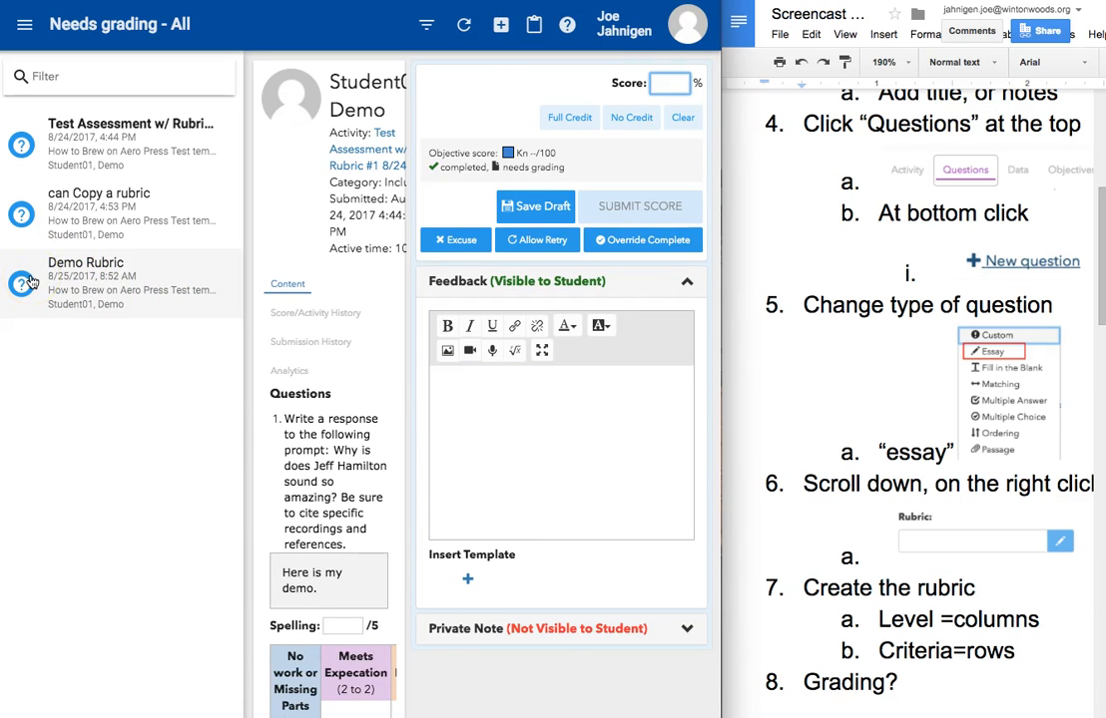
pyautogui.click(30, 284)
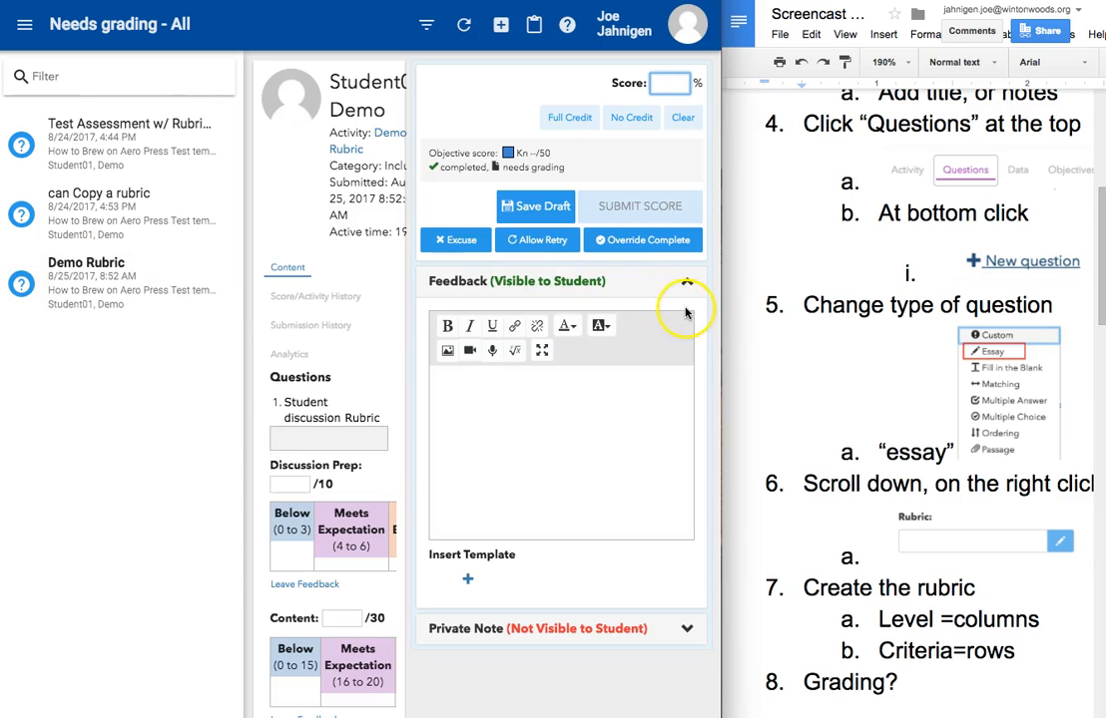
pyautogui.moveTo(720, 319); pyautogui.dragTo(1104, 371)
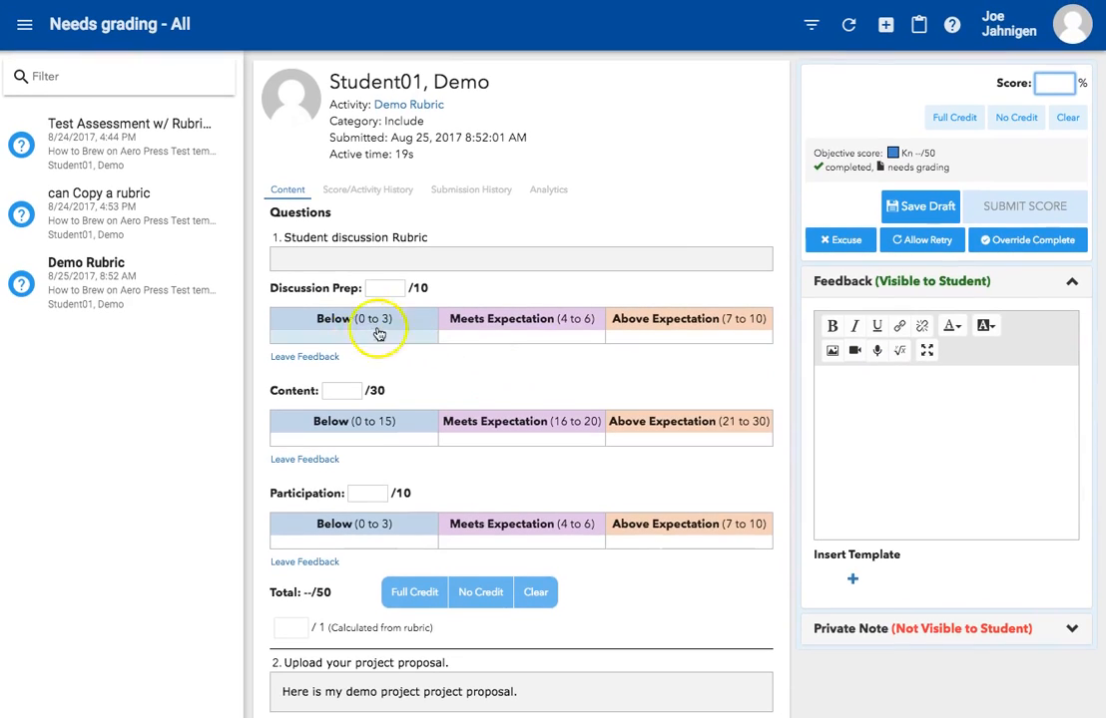
# Step: Grade with the rubric: Discussion Prep Meets Expectation, Content Above Expectation, Participation Meets Expectation
pyautogui.click(477, 326)
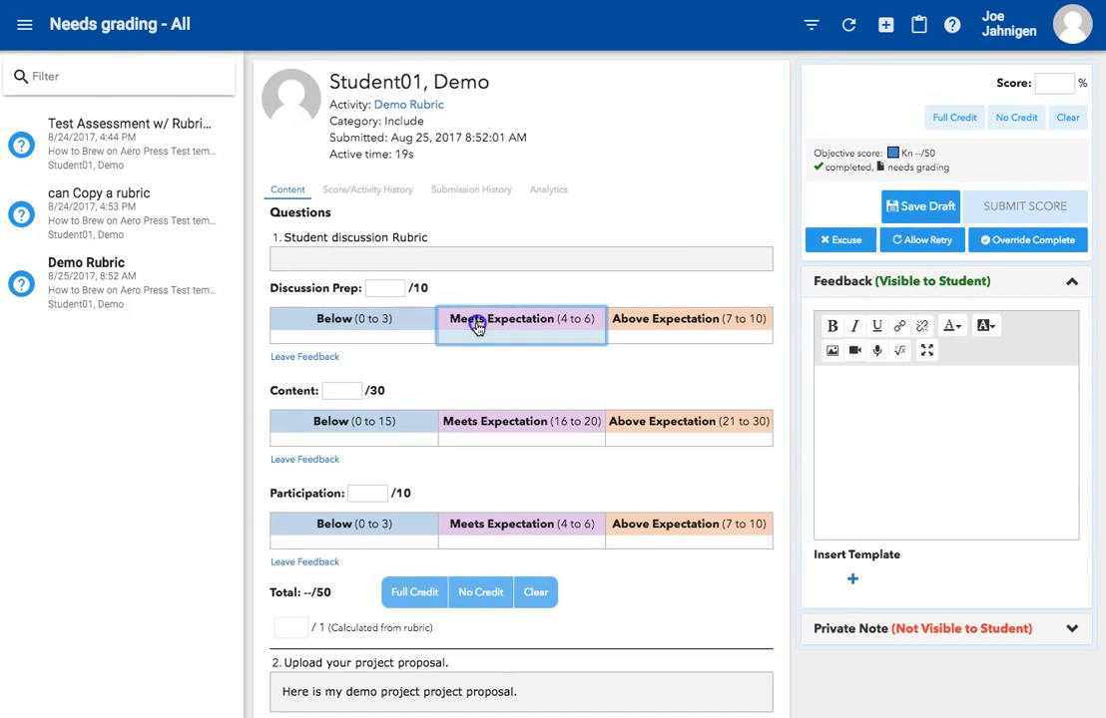
pyautogui.click(402, 431)
pyautogui.rightClick(479, 423)
pyautogui.click(565, 526)
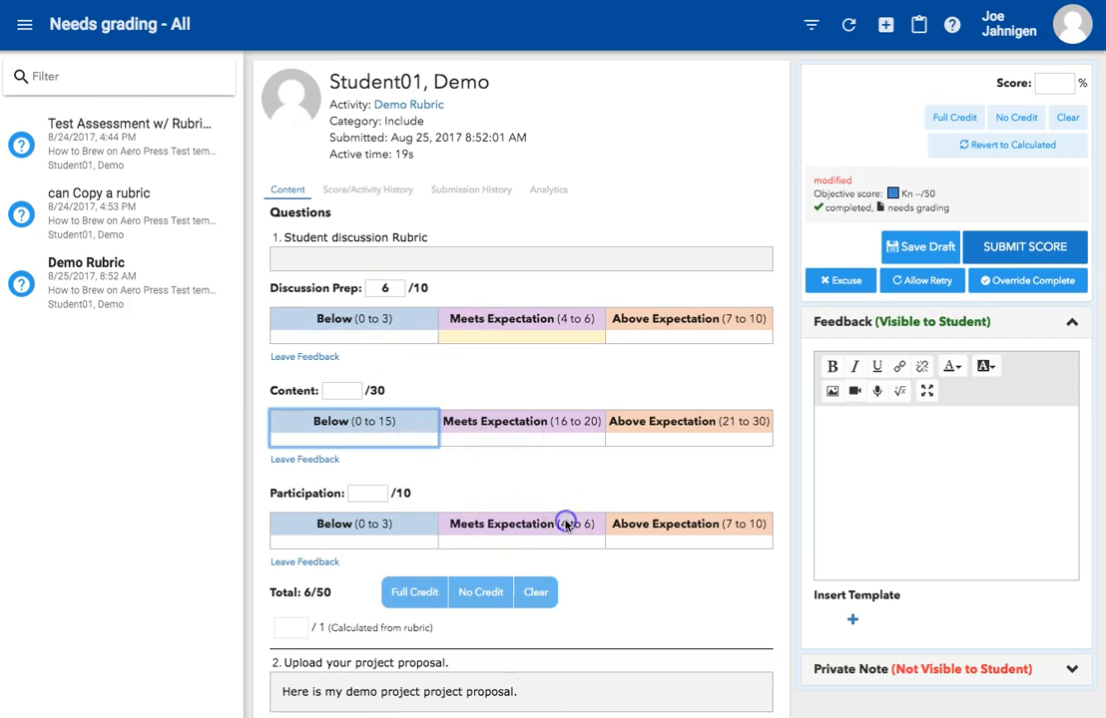
pyautogui.click(644, 427)
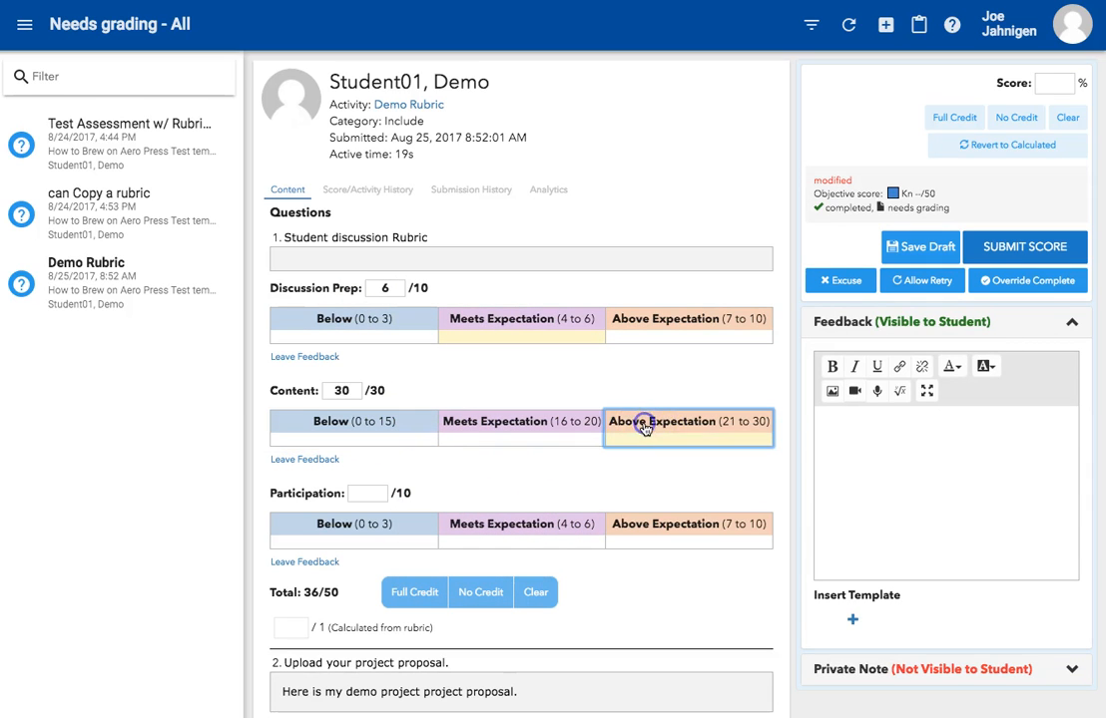
pyautogui.click(522, 528)
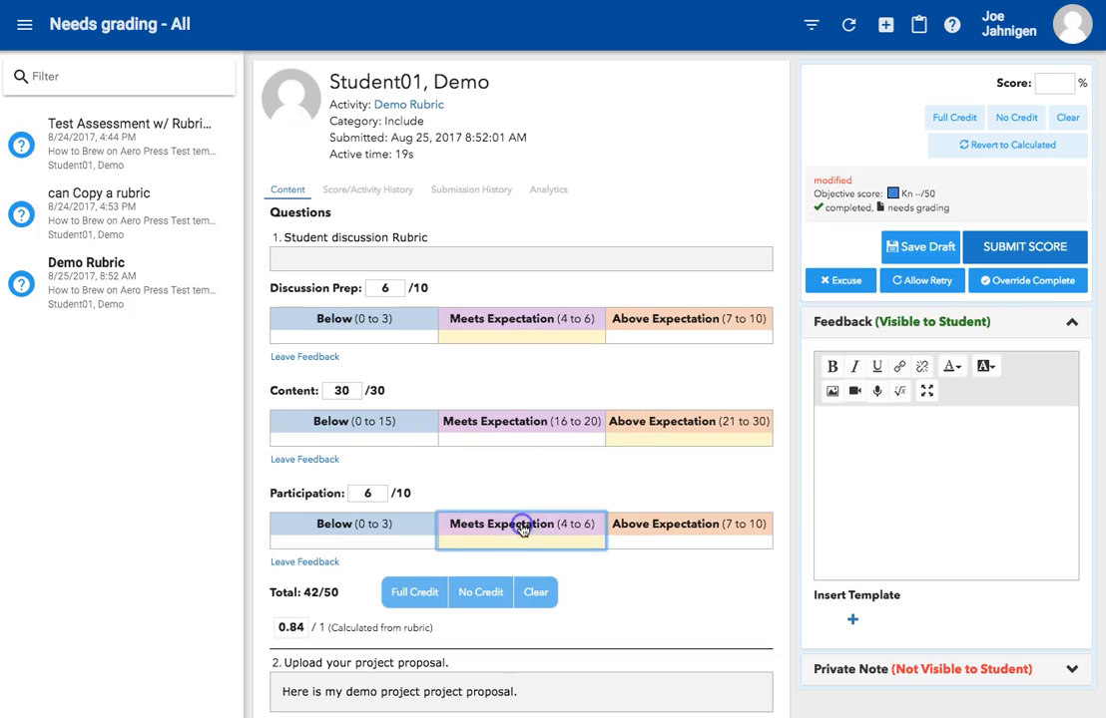
# Step: Set the Participation score to 5
pyautogui.click(378, 498)
pyautogui.press('BackSpace')
pyautogui.write('5')
pyautogui.click(383, 287)
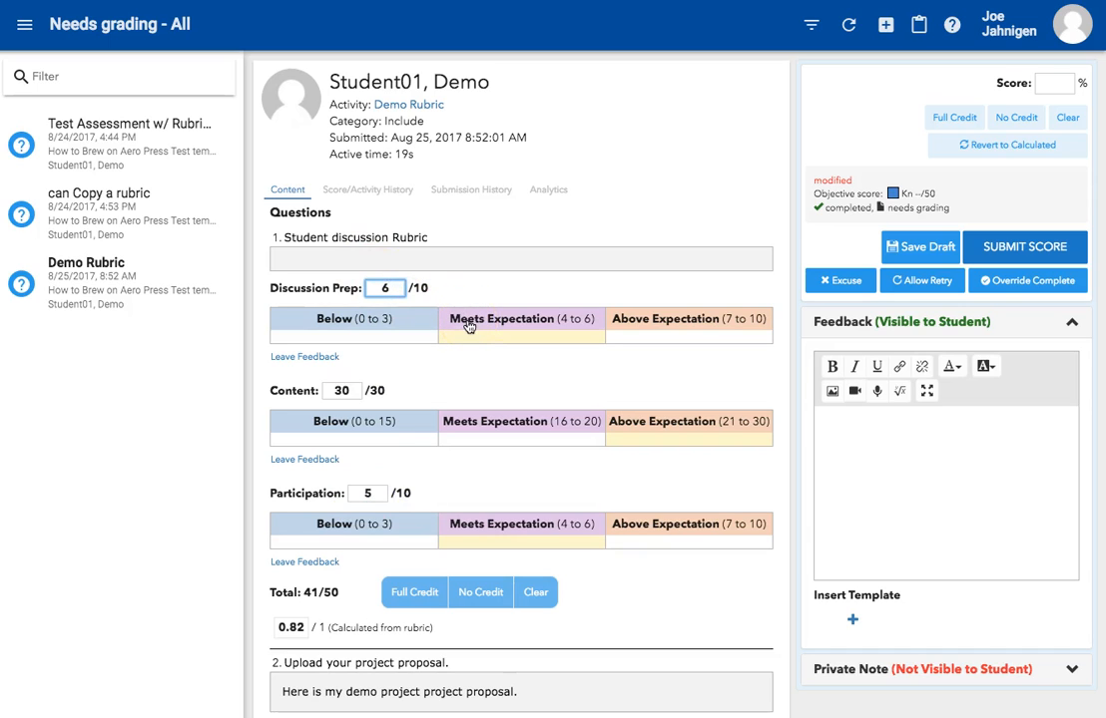
pyautogui.click(387, 287)
# Step: Enter the feedback Here are some comments. and submit the score
pyautogui.click(880, 452)
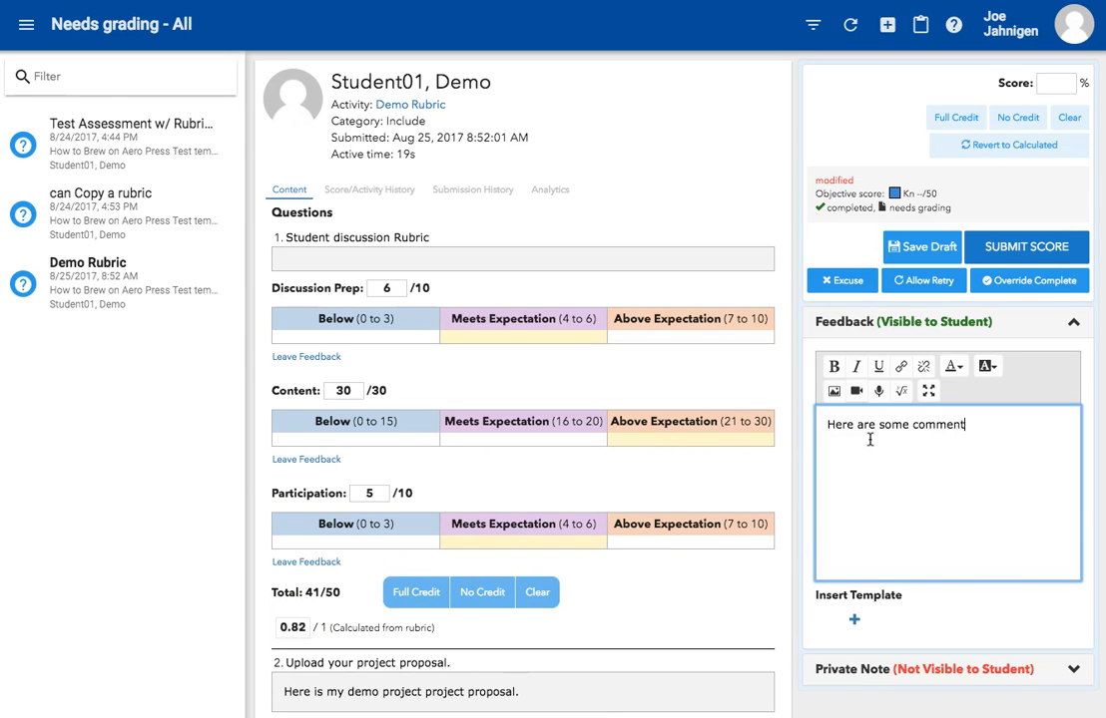
pyautogui.write('Here are some comments.')
pyautogui.click(1007, 243)
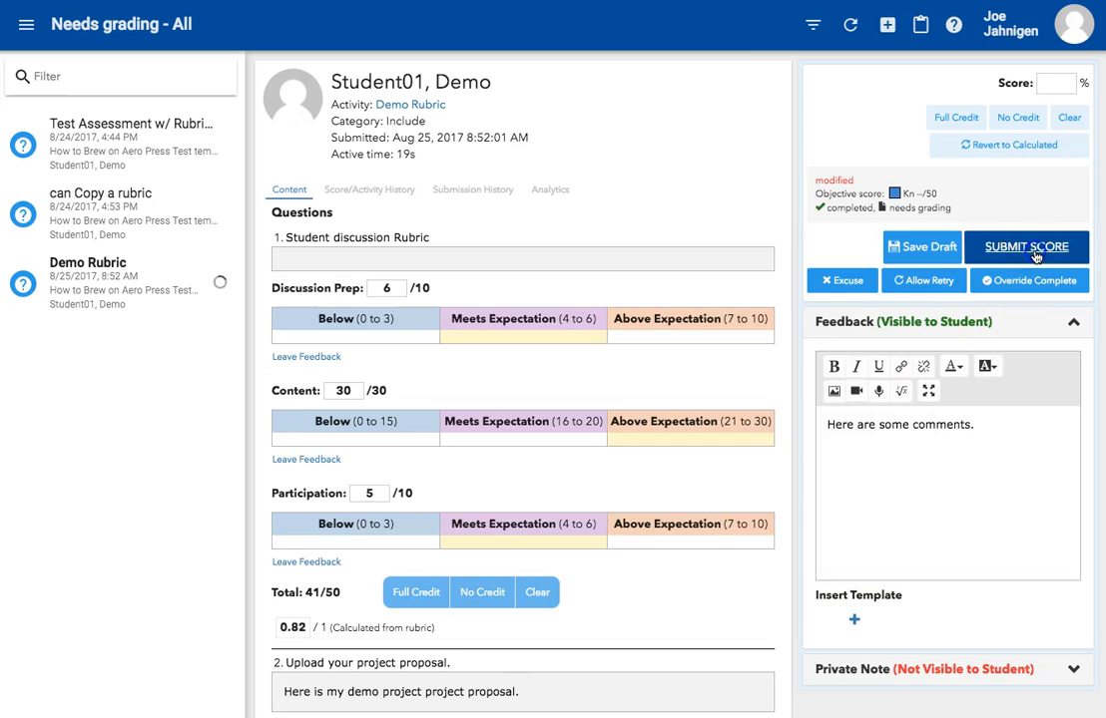